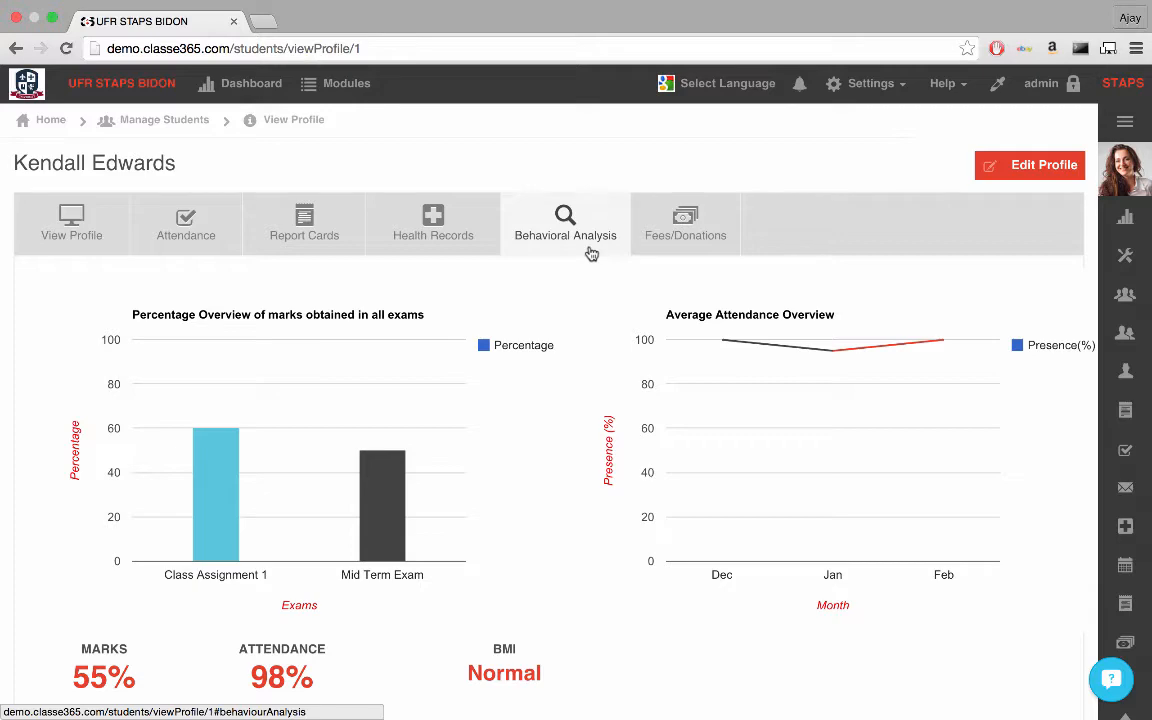
Step: Review the behavioral analysis and recommendations in the student's profile
scroll(625, 447, down, 5)
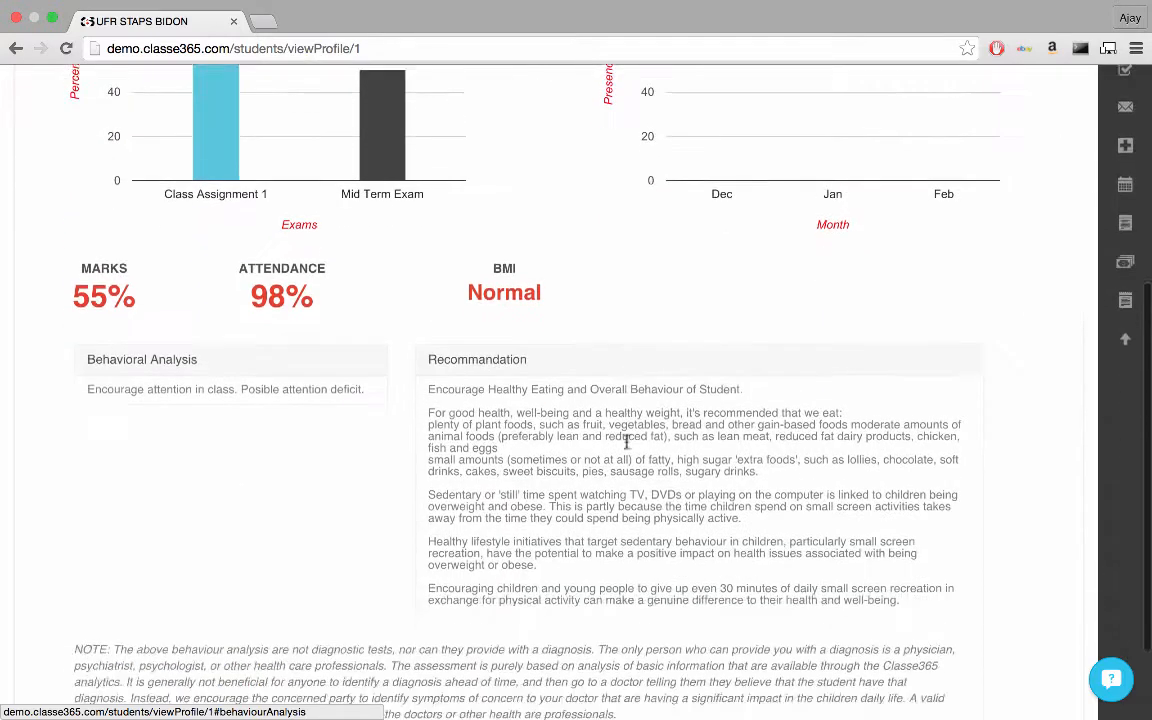
scroll(627, 443, down, 2)
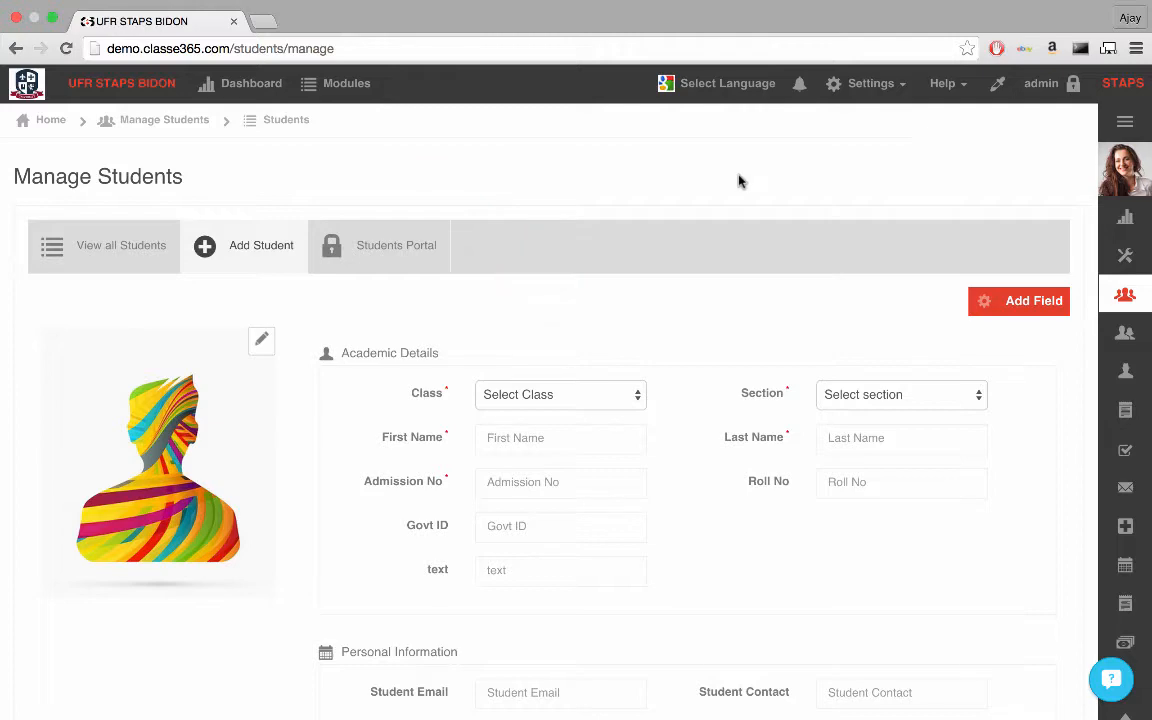
Step: Open the Import/Export Data page in the school settings
click(828, 52)
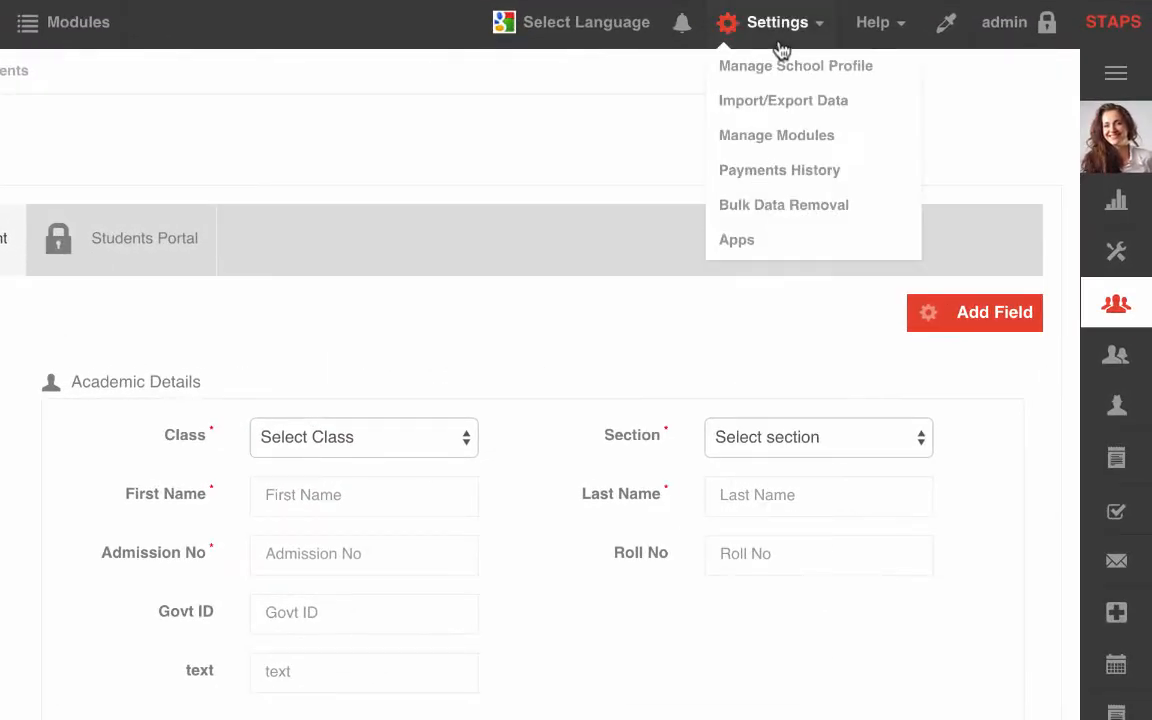
click(780, 102)
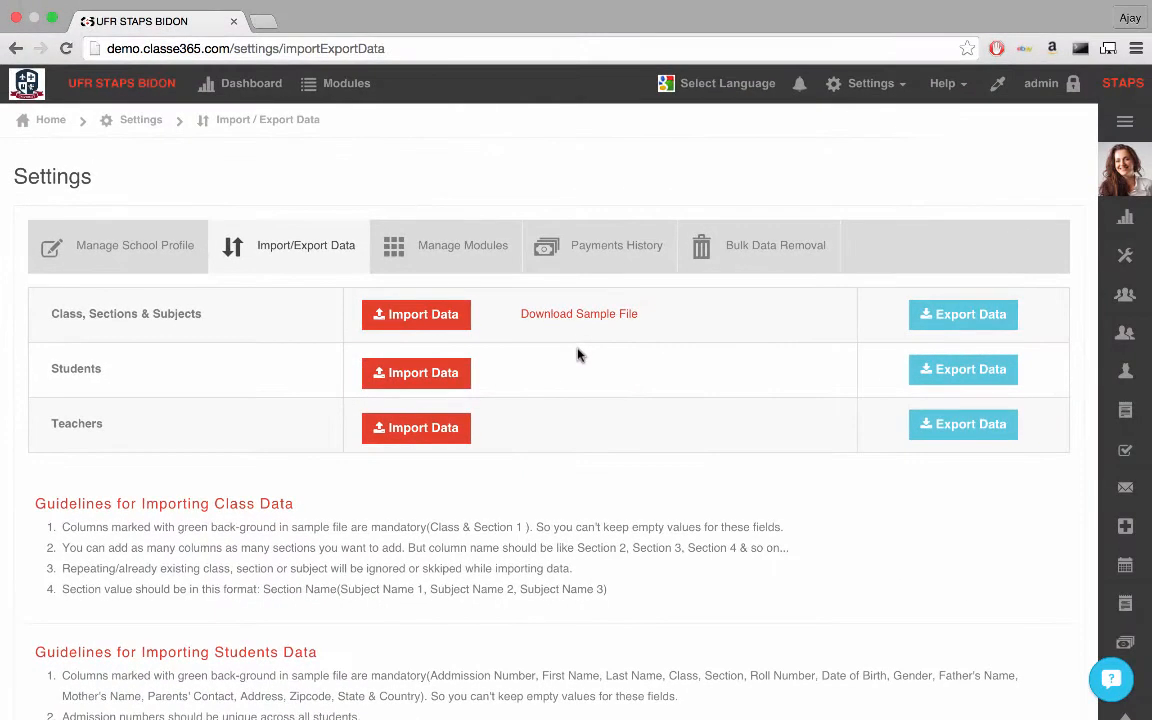
Step: Switch to Numbers, save the DEMOStudents_EX (1a) spreadsheet, and return to the Import/Export Data page in the browser
key(ctrl+Left)
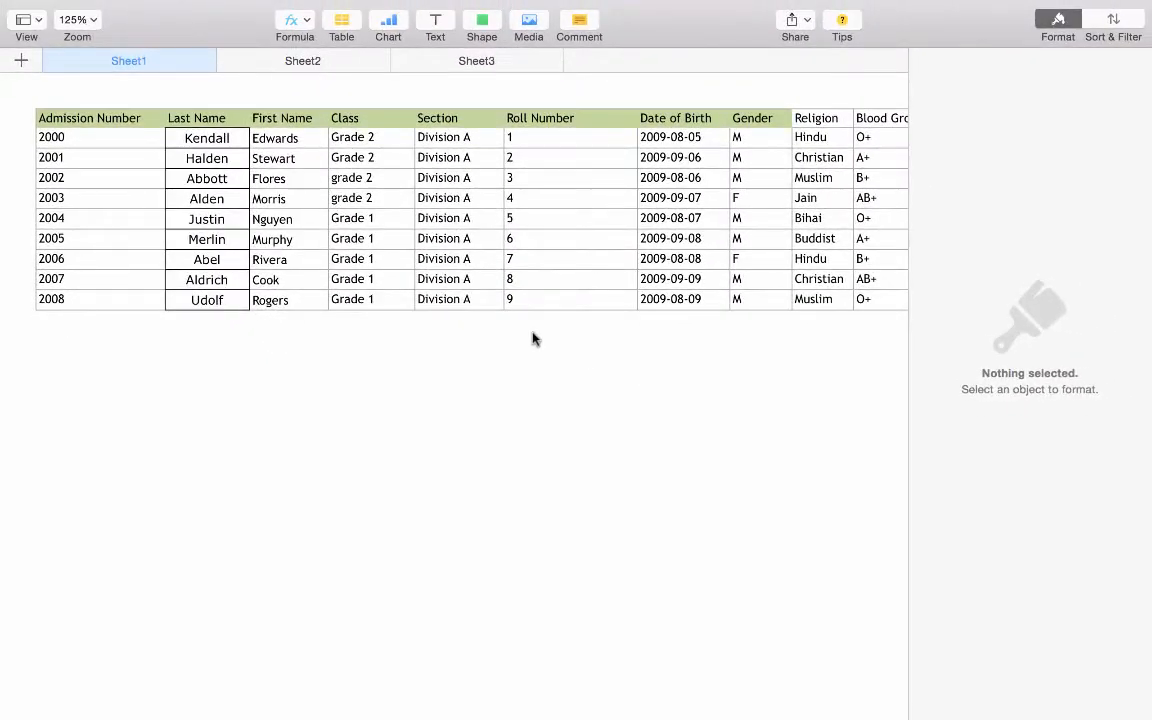
mouse_move(272, 6)
click(132, 10)
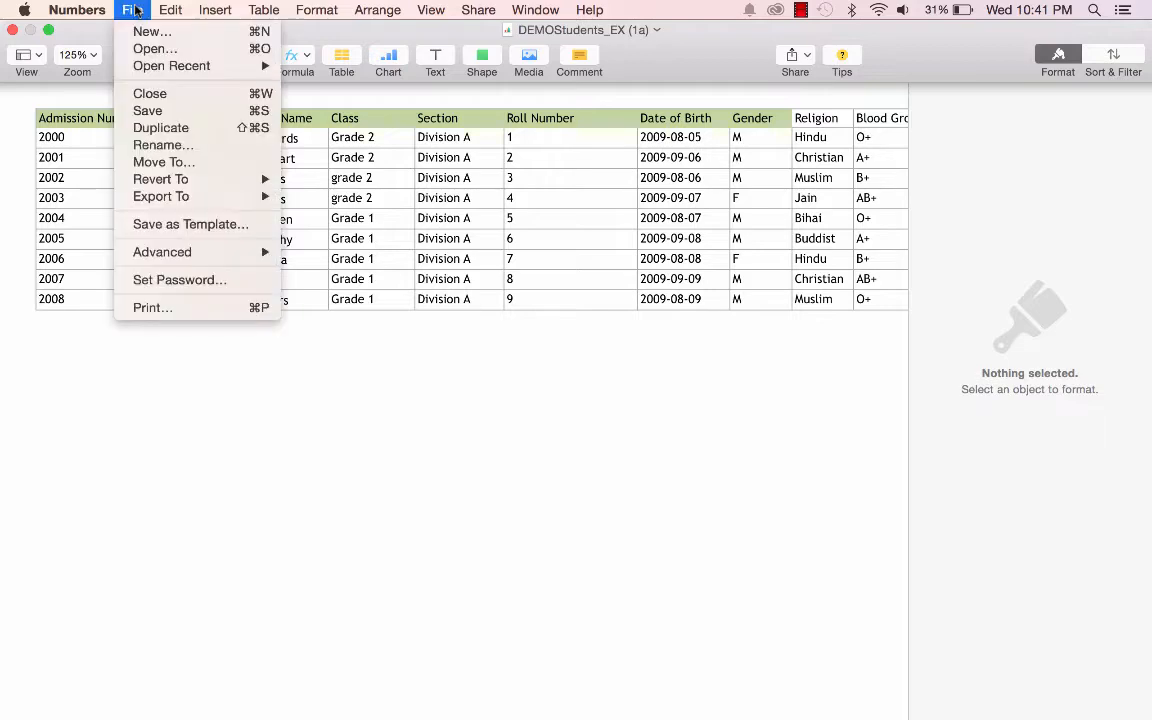
click(150, 110)
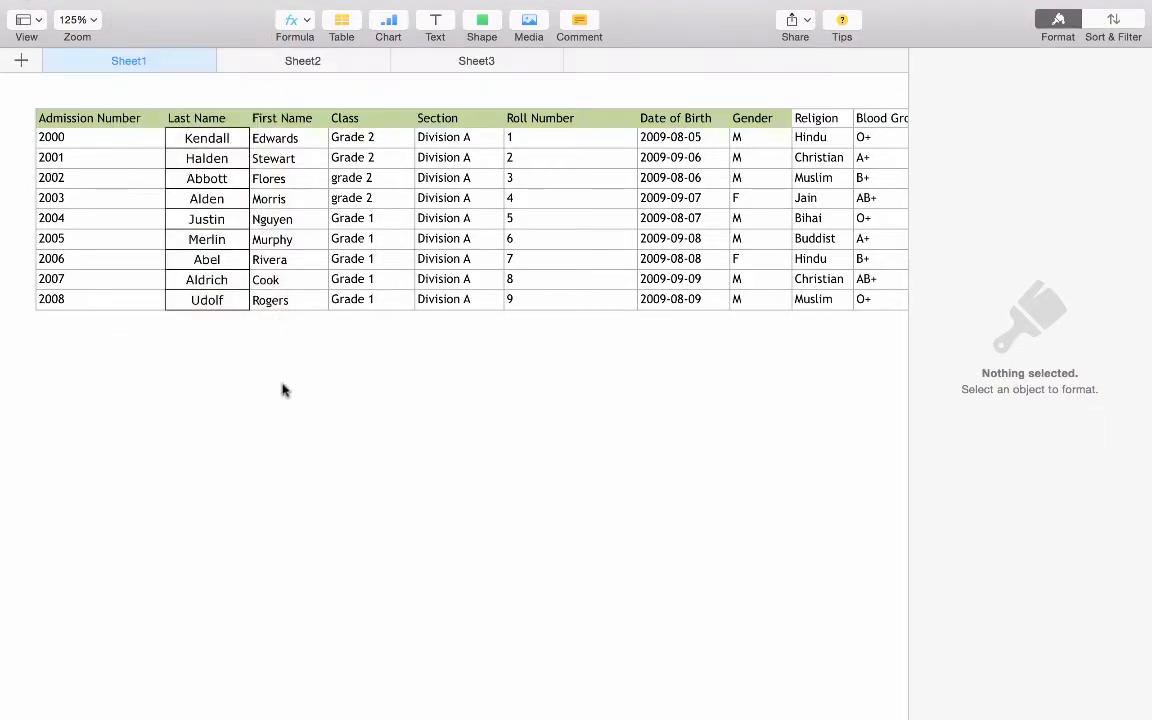
key(ctrl+Right)
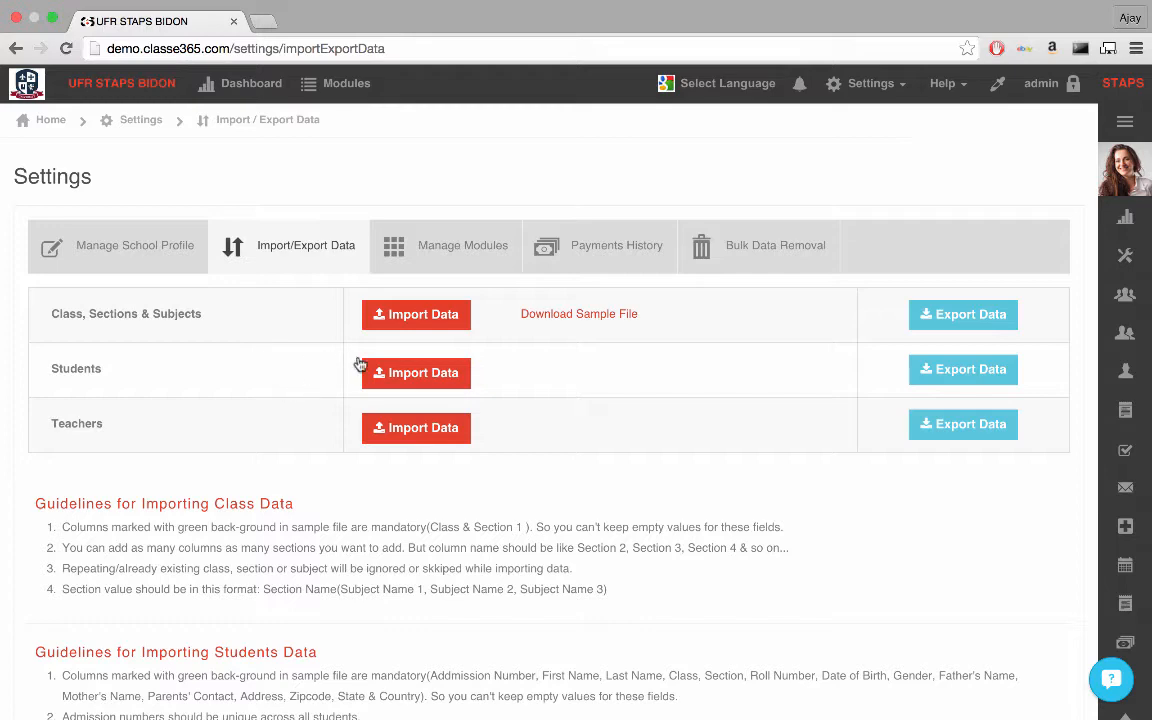
Step: Upload DEMOStudents_EX (1c) as the students import file, with the option to update existing records
click(420, 383)
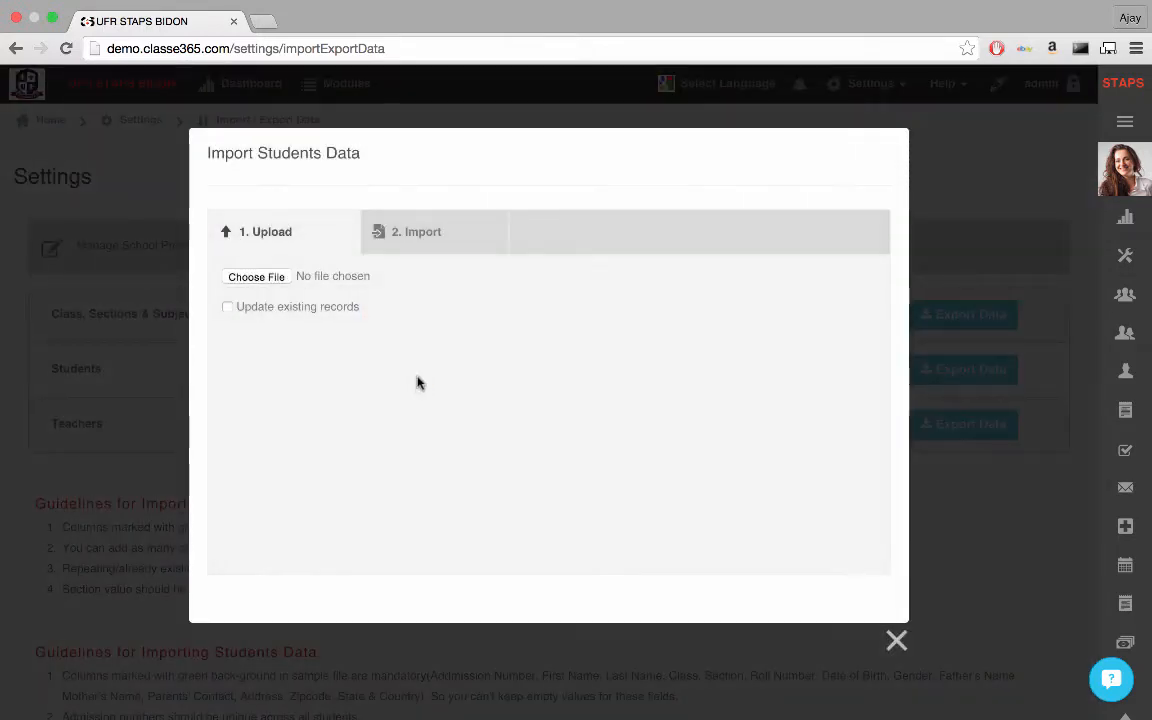
click(279, 284)
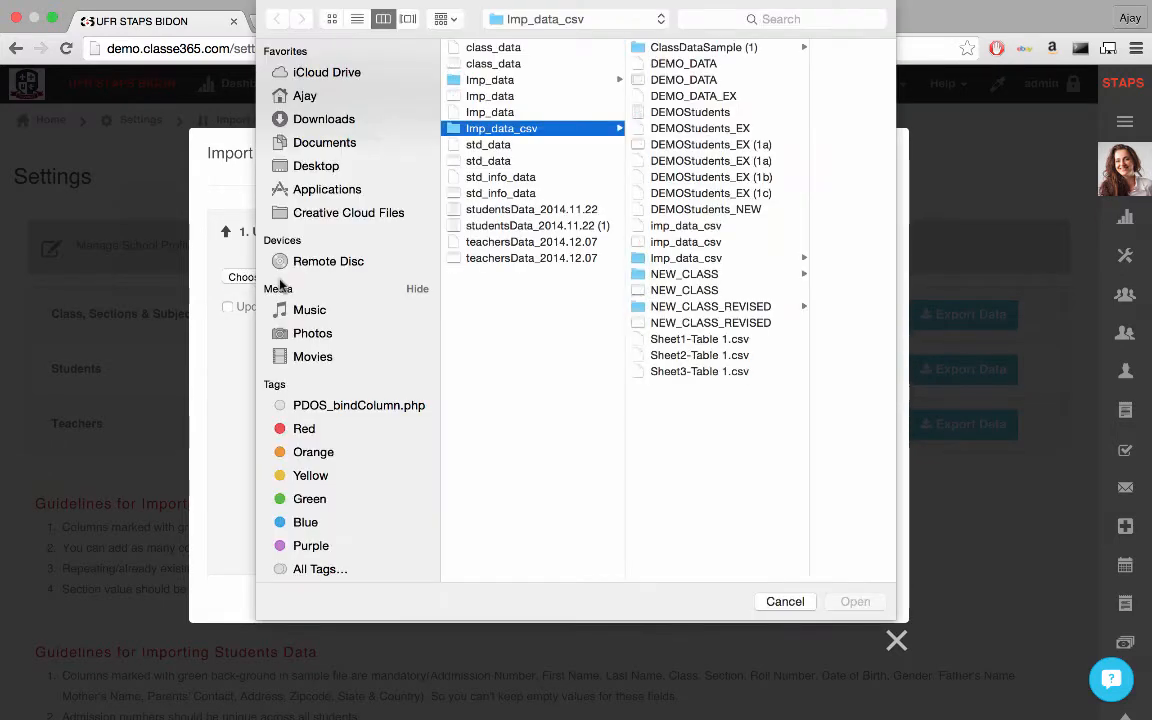
click(686, 196)
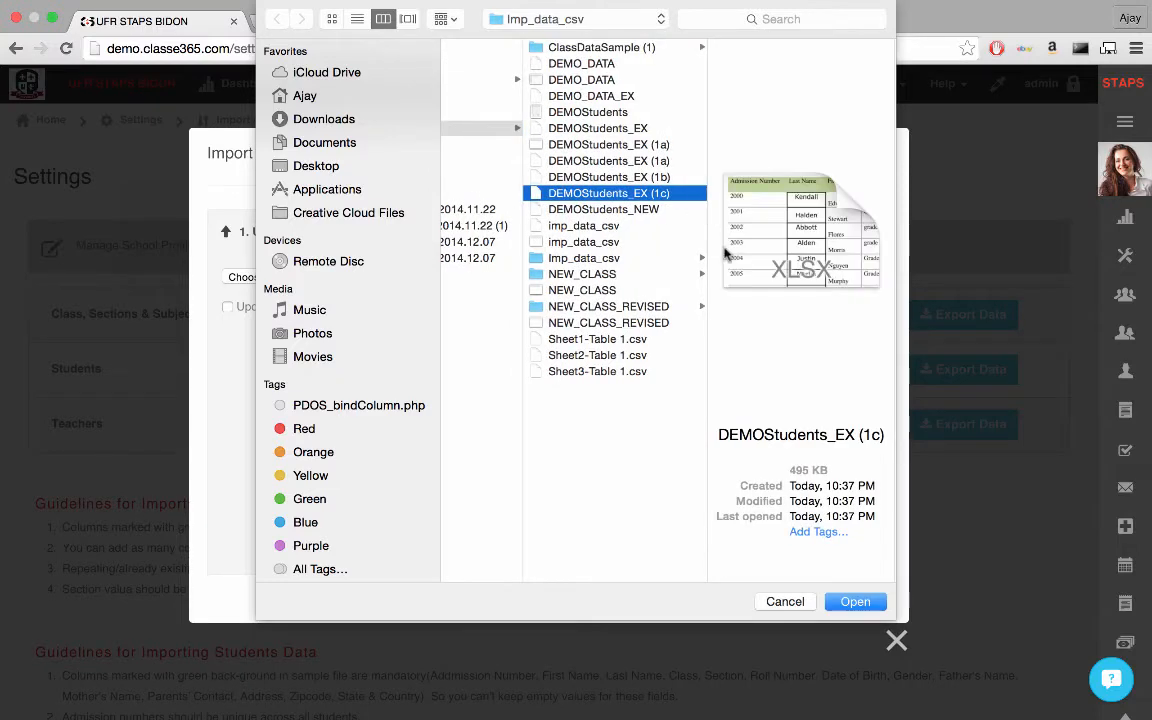
click(855, 602)
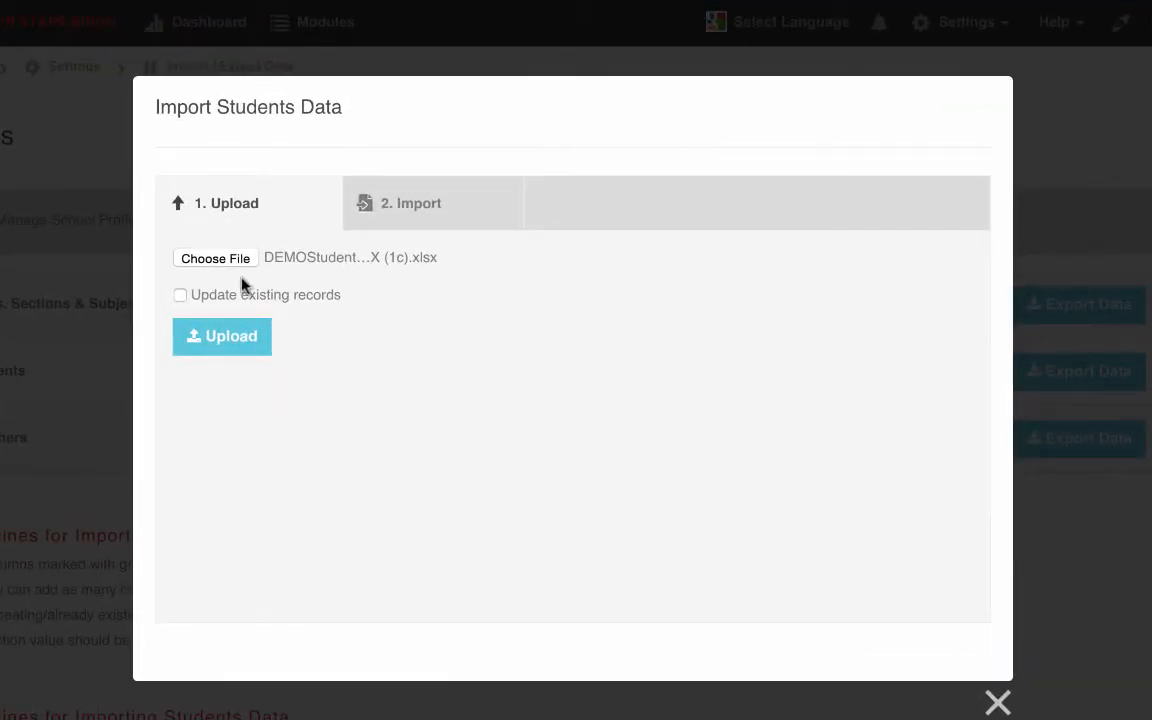
click(181, 296)
click(230, 337)
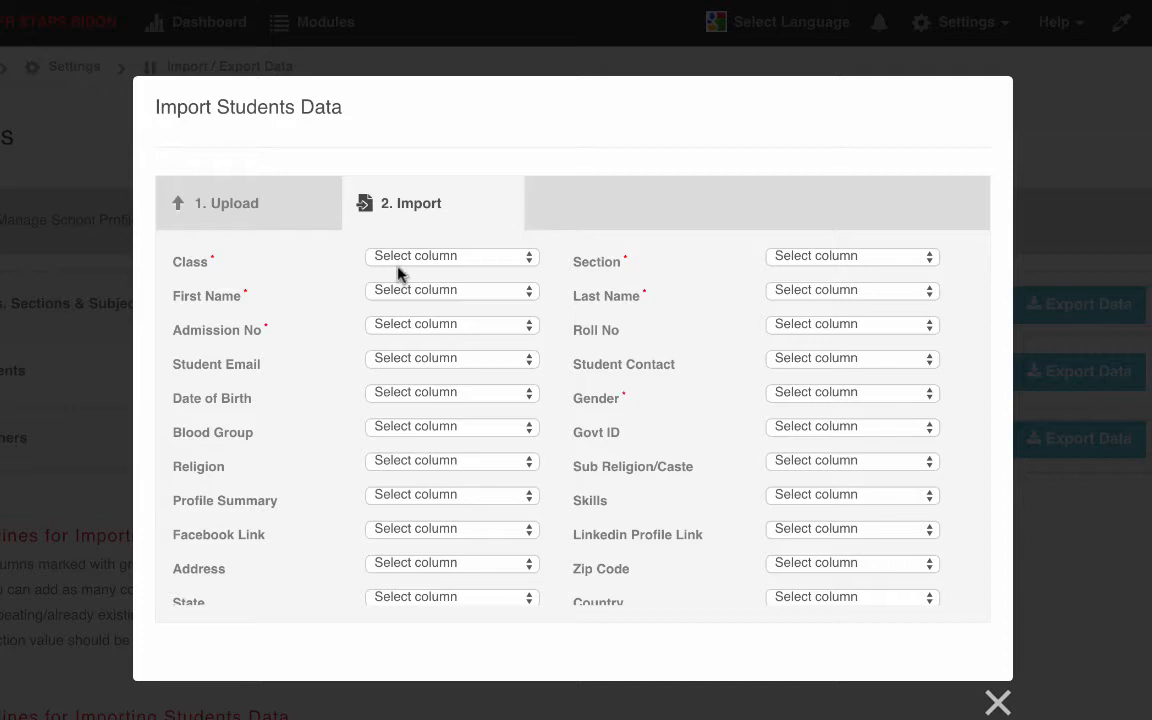
Step: Map the Class, First Name and Admission No fields to the Class, First Name and Admission Number columns
click(488, 262)
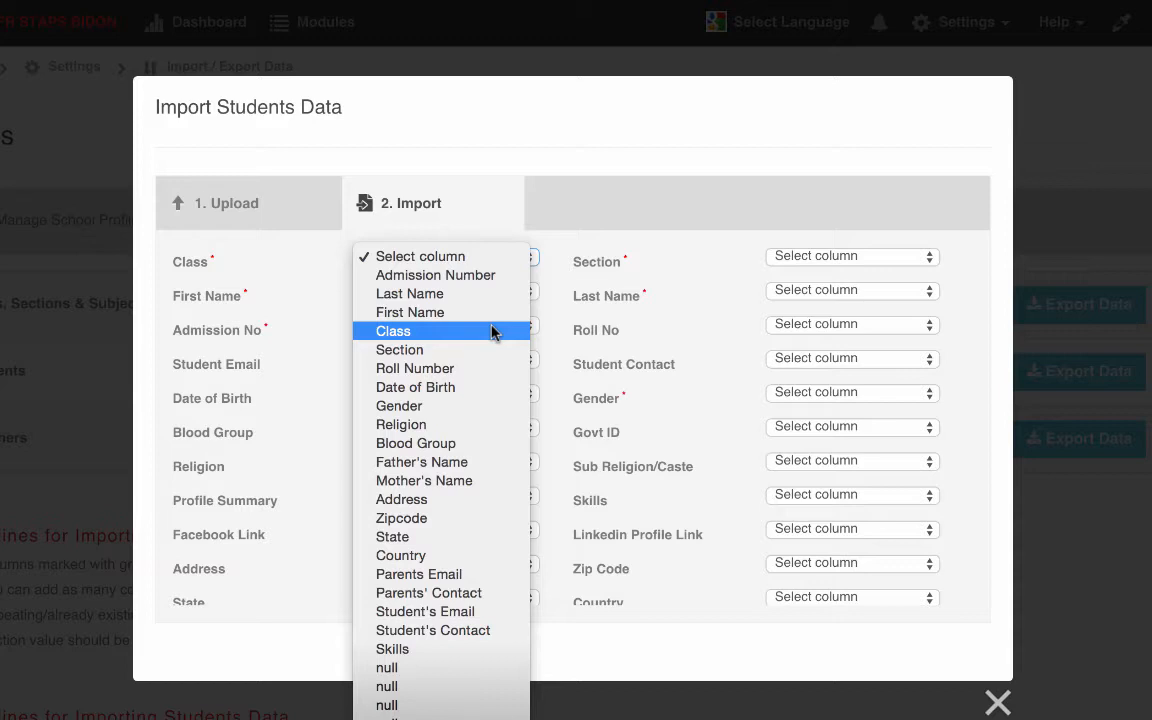
click(429, 333)
click(510, 296)
click(490, 340)
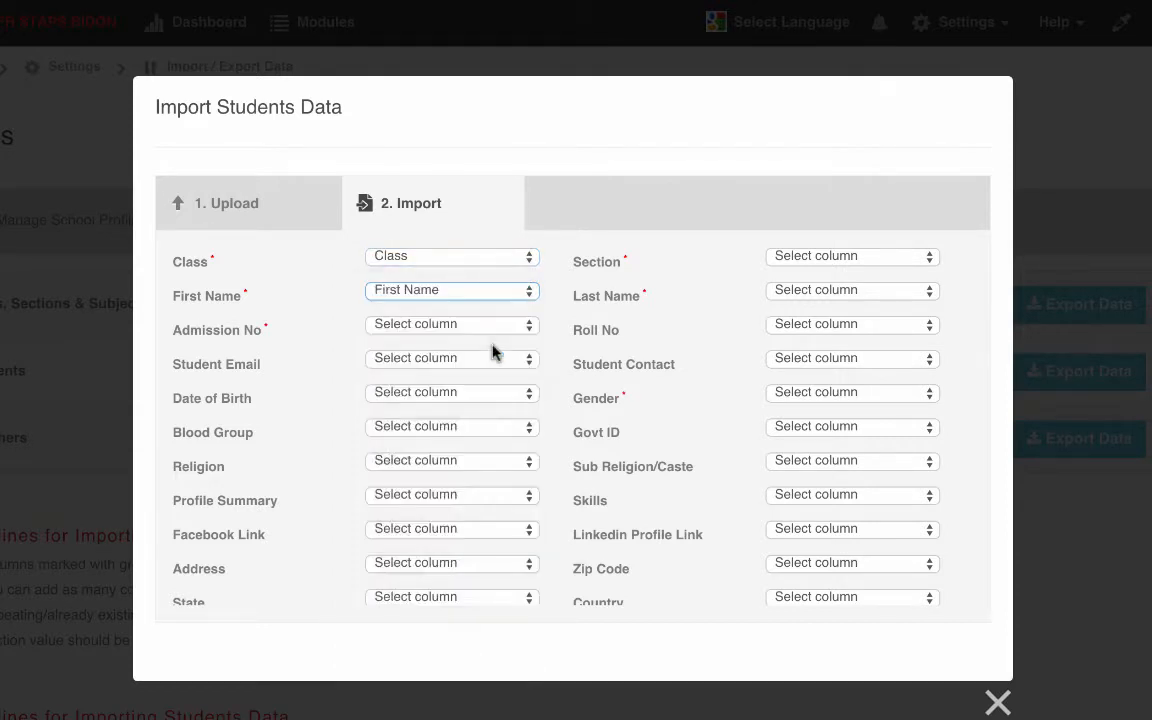
click(481, 330)
click(479, 342)
Step: Map the Section, Last Name and Gender fields to the file's Section, Last Name and Gender columns
click(784, 258)
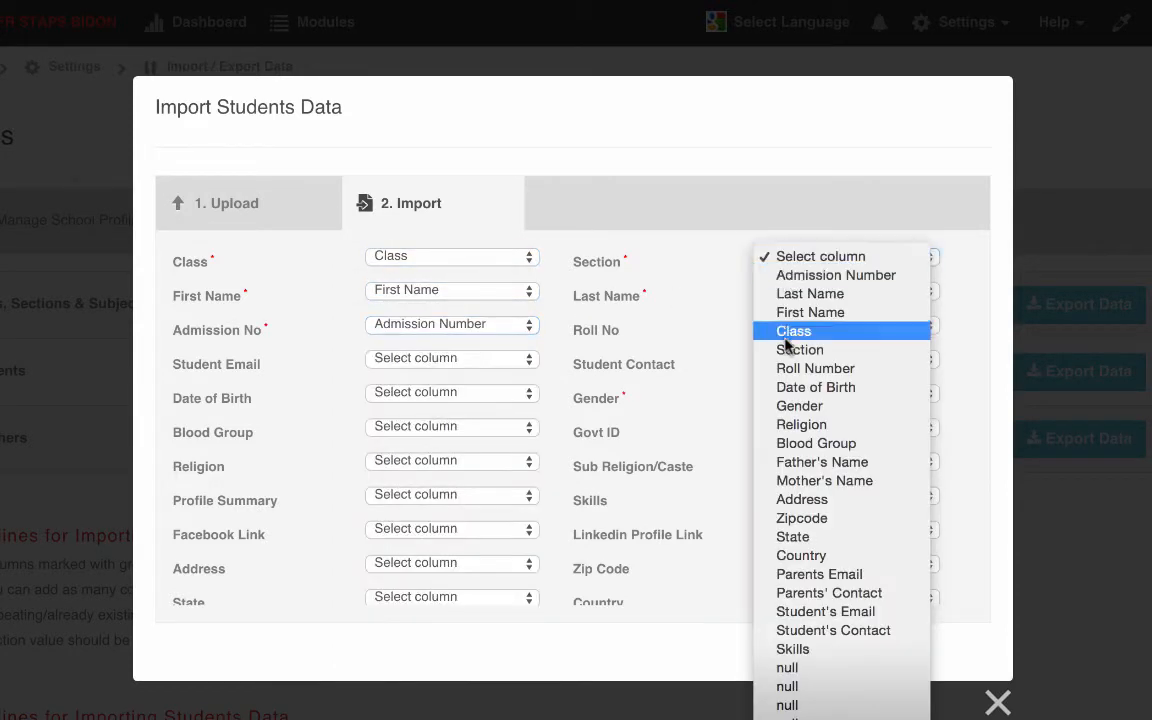
click(790, 345)
click(797, 292)
click(805, 330)
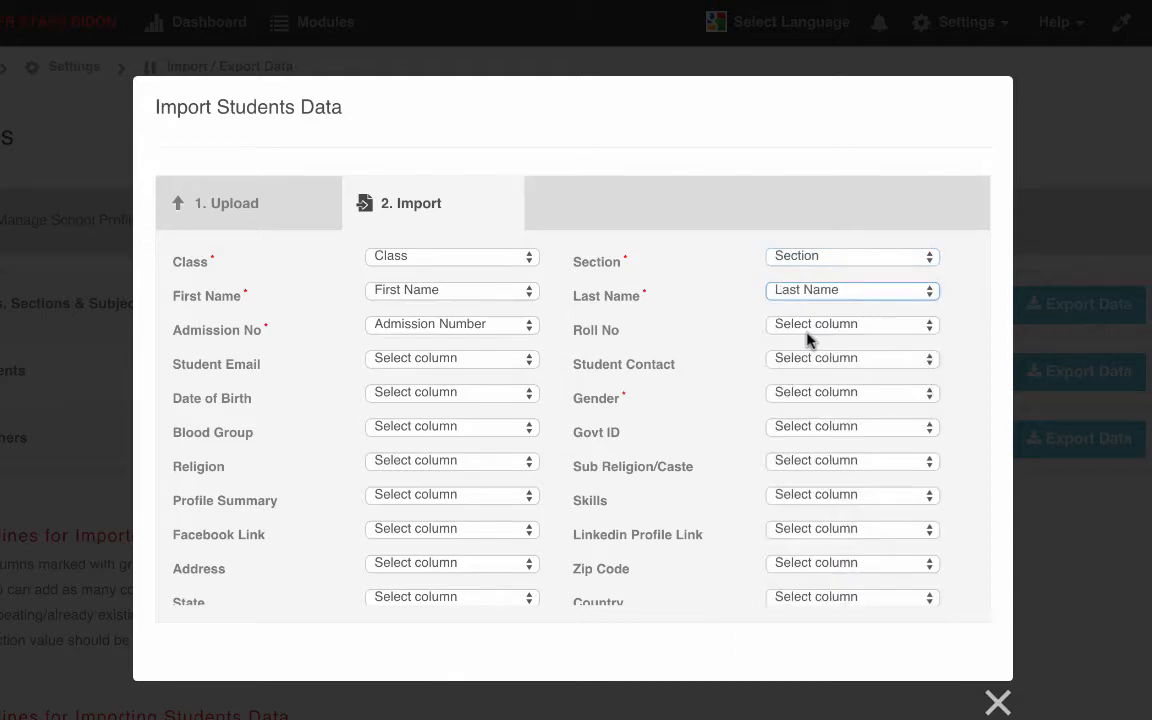
click(784, 393)
click(798, 540)
Step: Run the students data import with the mapped columns, leaving the remaining optional fields unmapped
scroll(589, 506, down, 3)
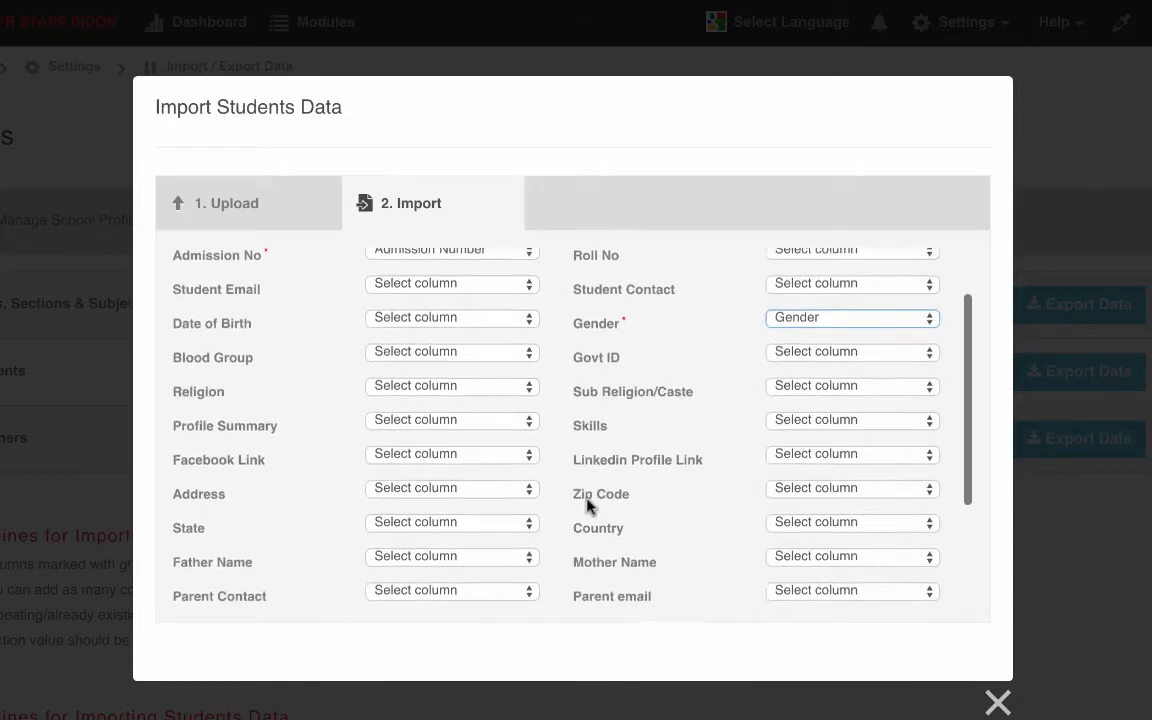
scroll(589, 506, down, 2)
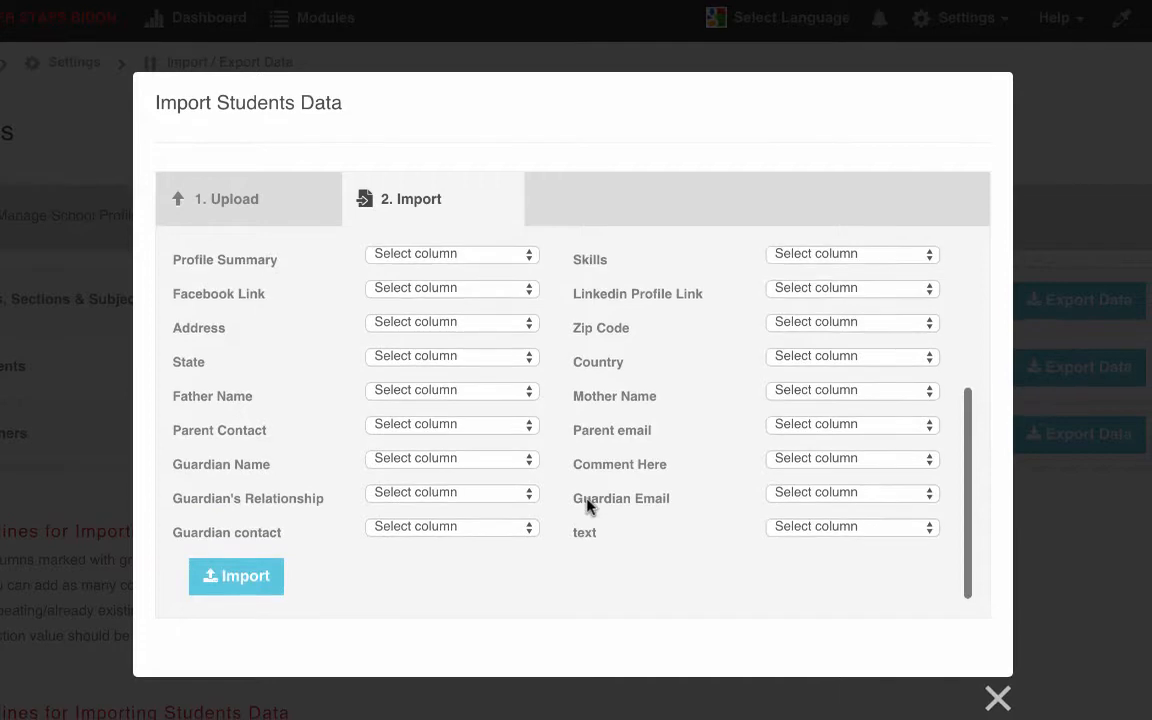
click(230, 588)
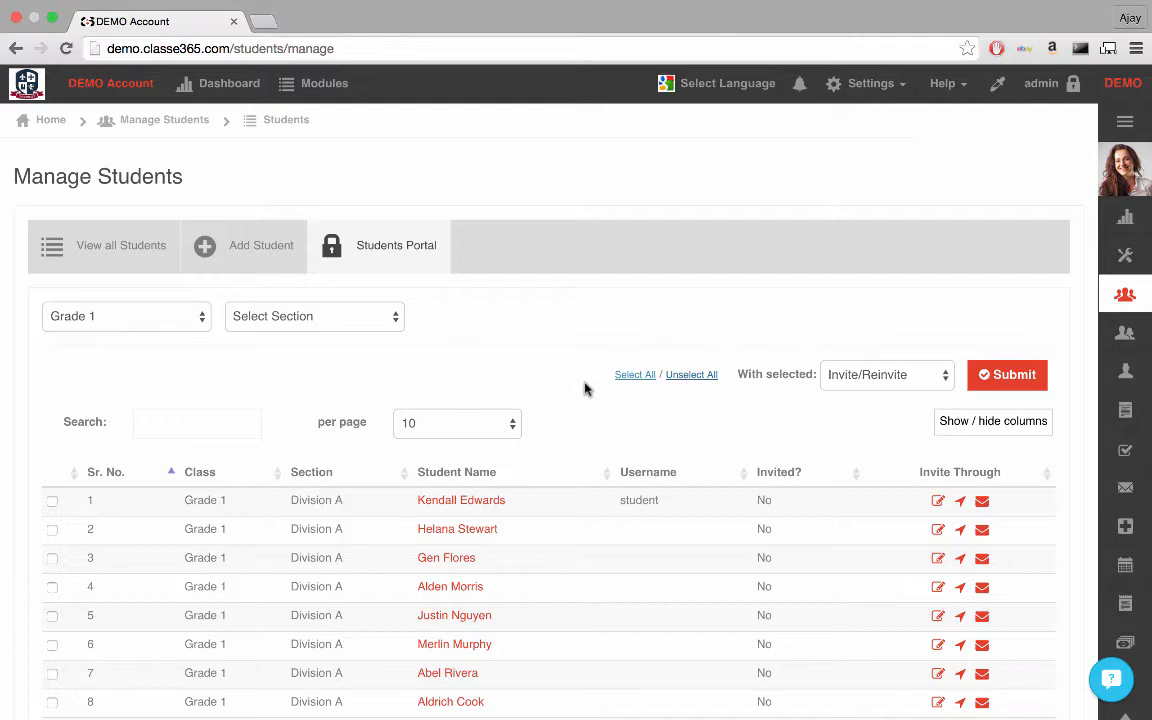
Step: Select all listed Grade 1 students in the Students Portal and submit the Invite/Reinvite action for them
click(645, 376)
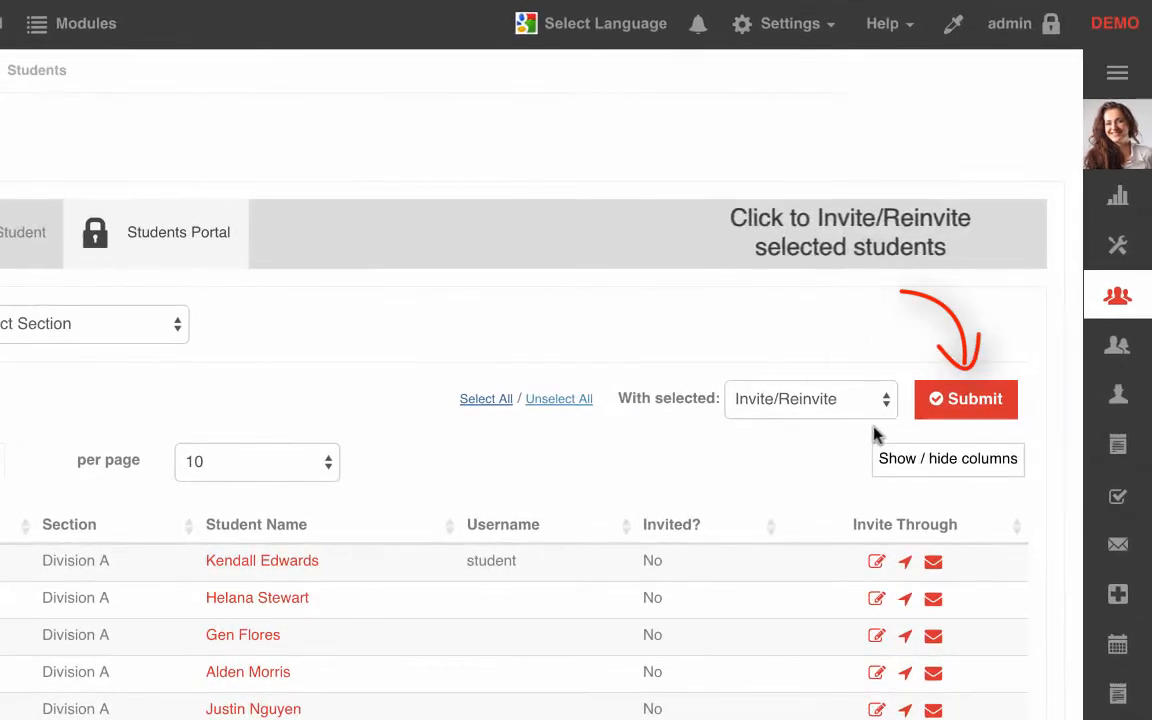
click(938, 410)
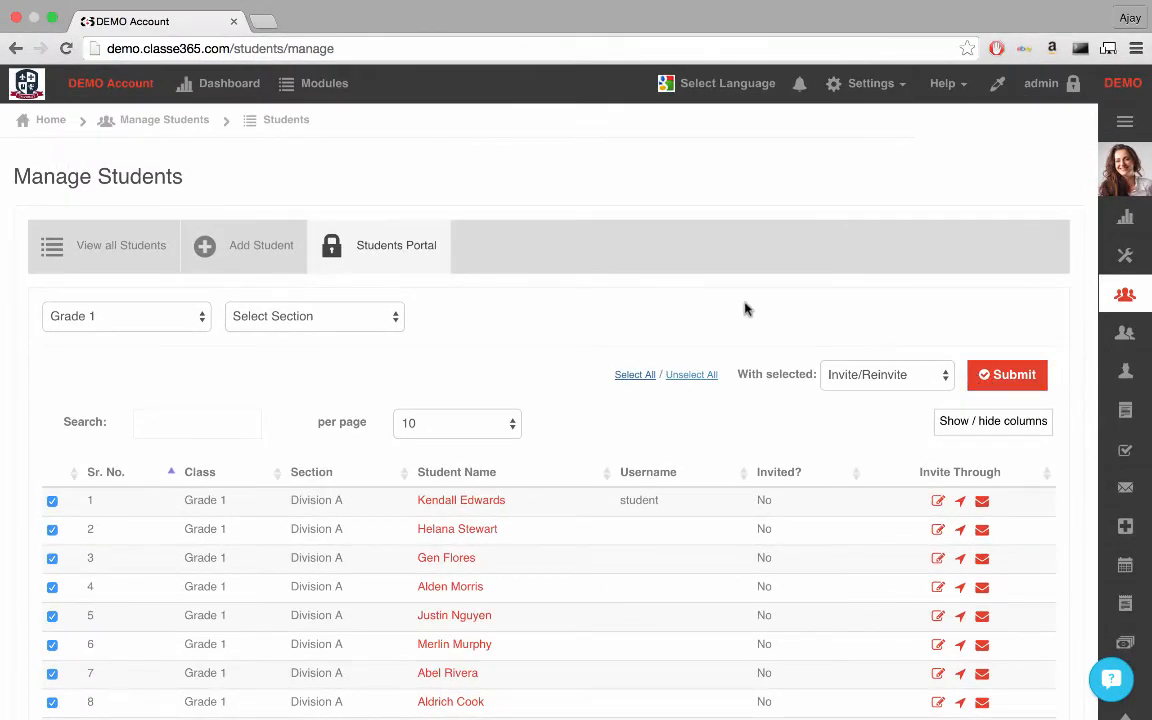
Step: Open the Manage Student Fields page and show the settings of the Class field
click(326, 85)
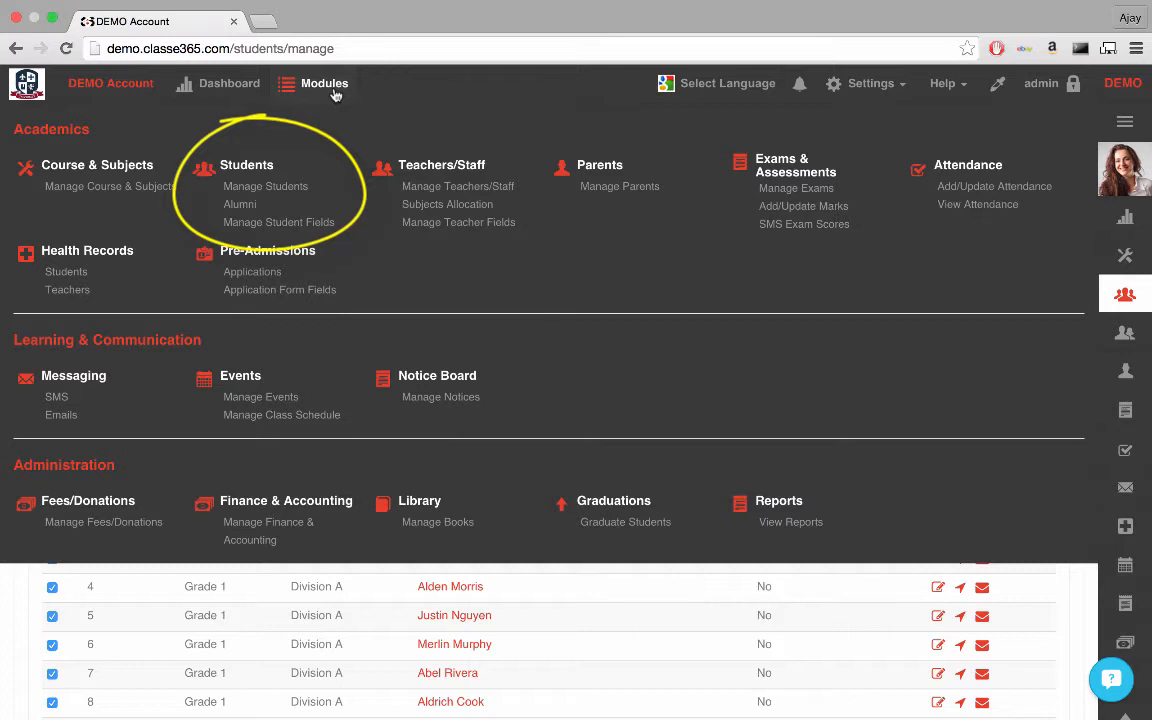
click(309, 224)
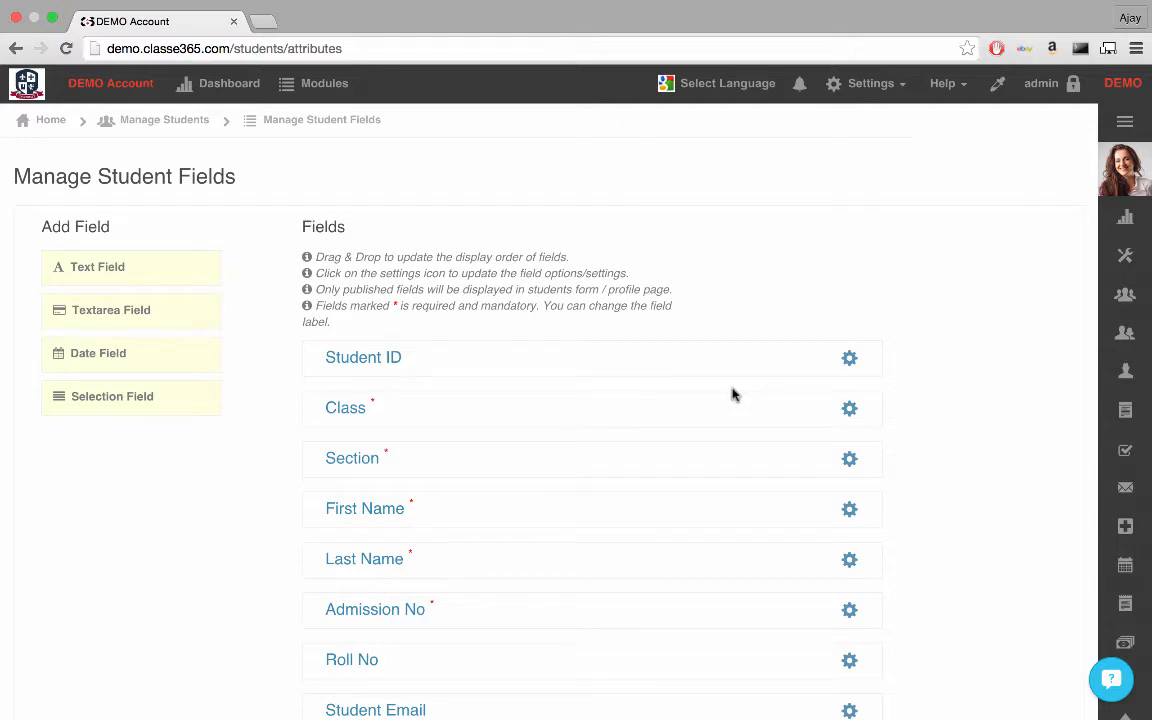
click(849, 410)
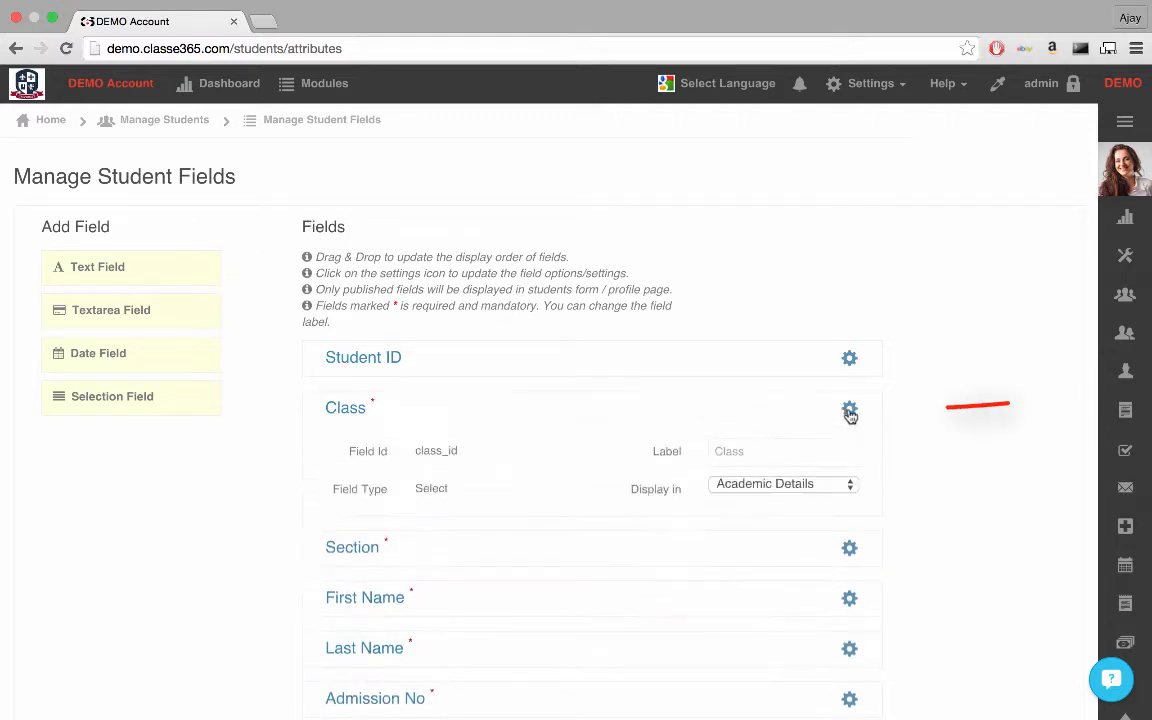
click(849, 413)
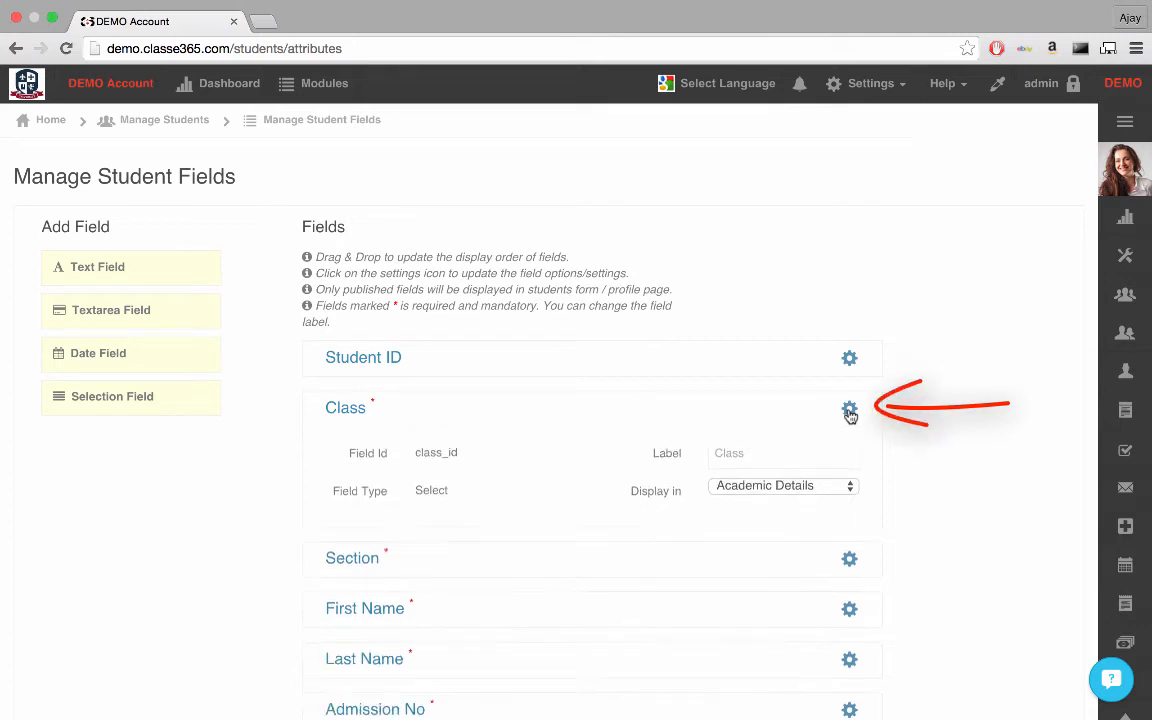
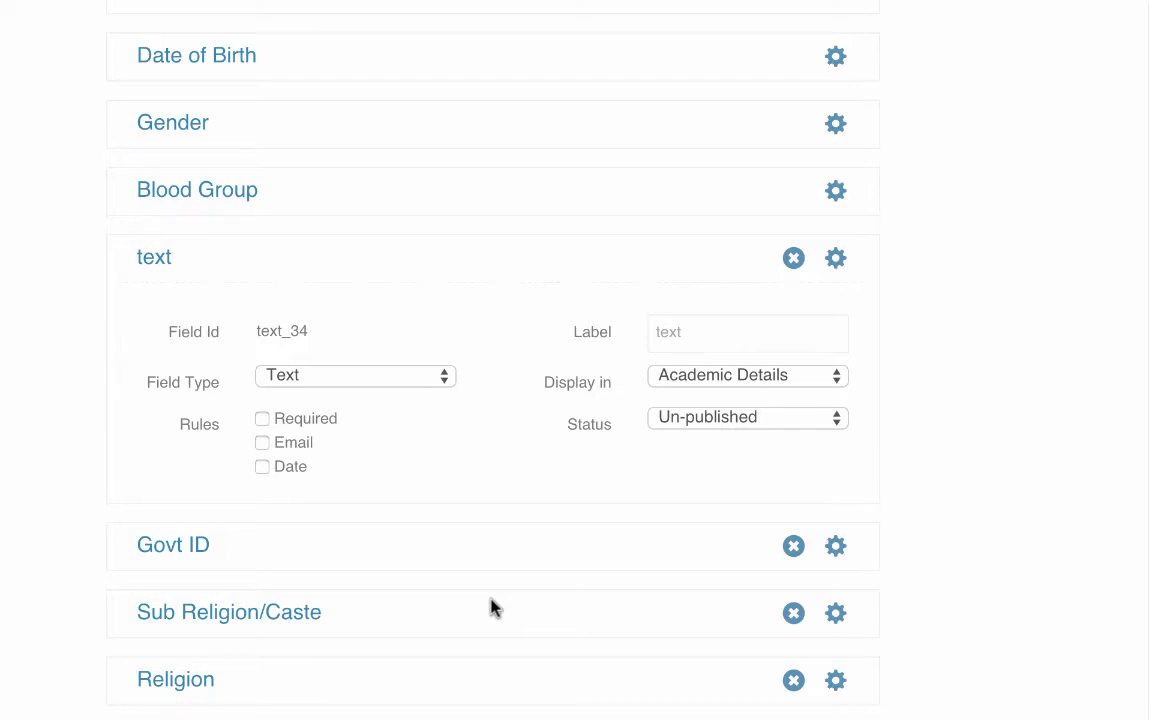
Step: Set the status of the newly added text field to Published
scroll(490, 607, down, 2)
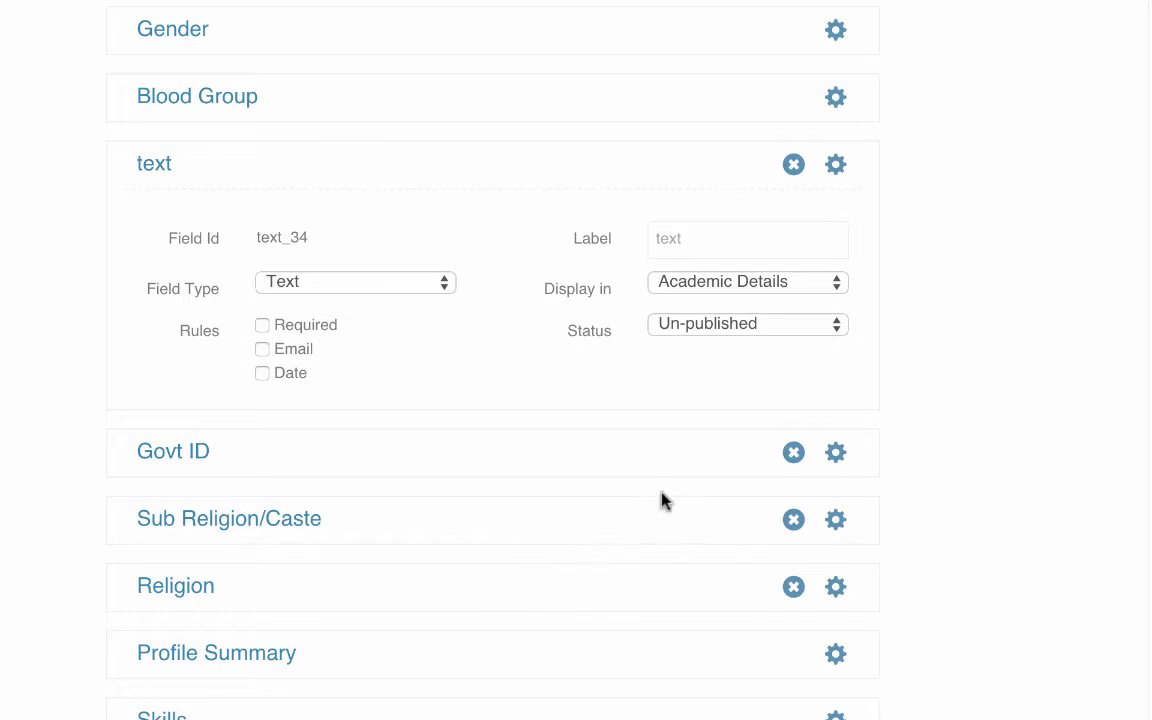
click(837, 326)
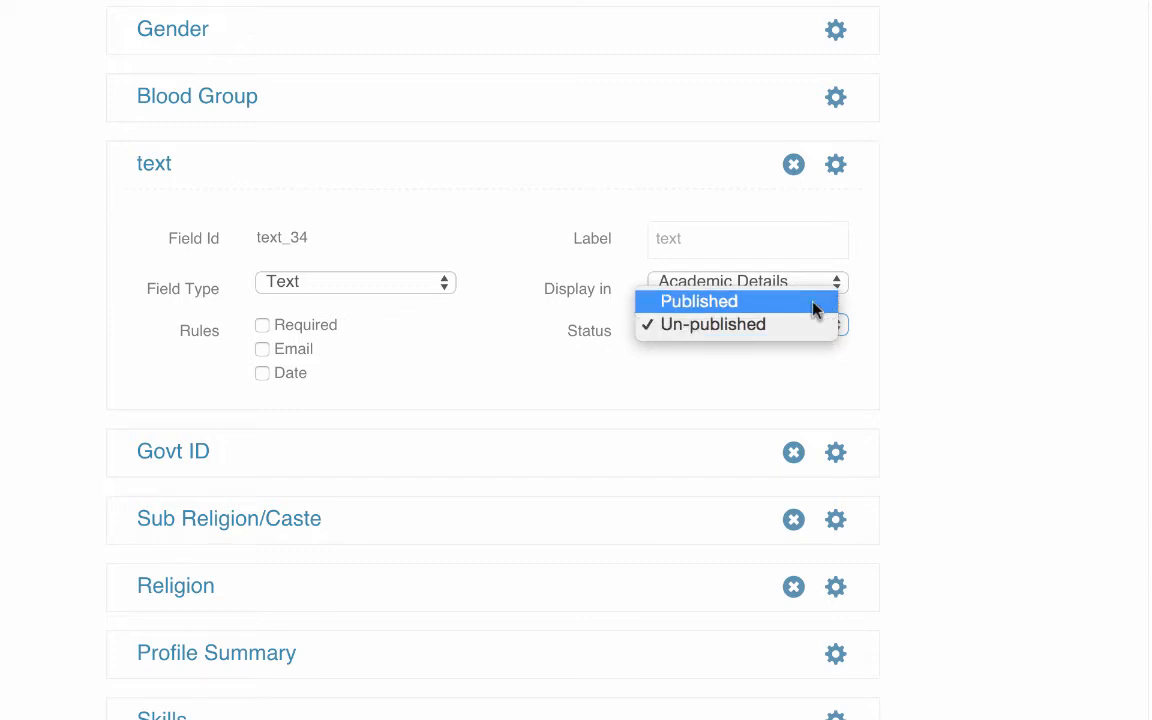
click(813, 308)
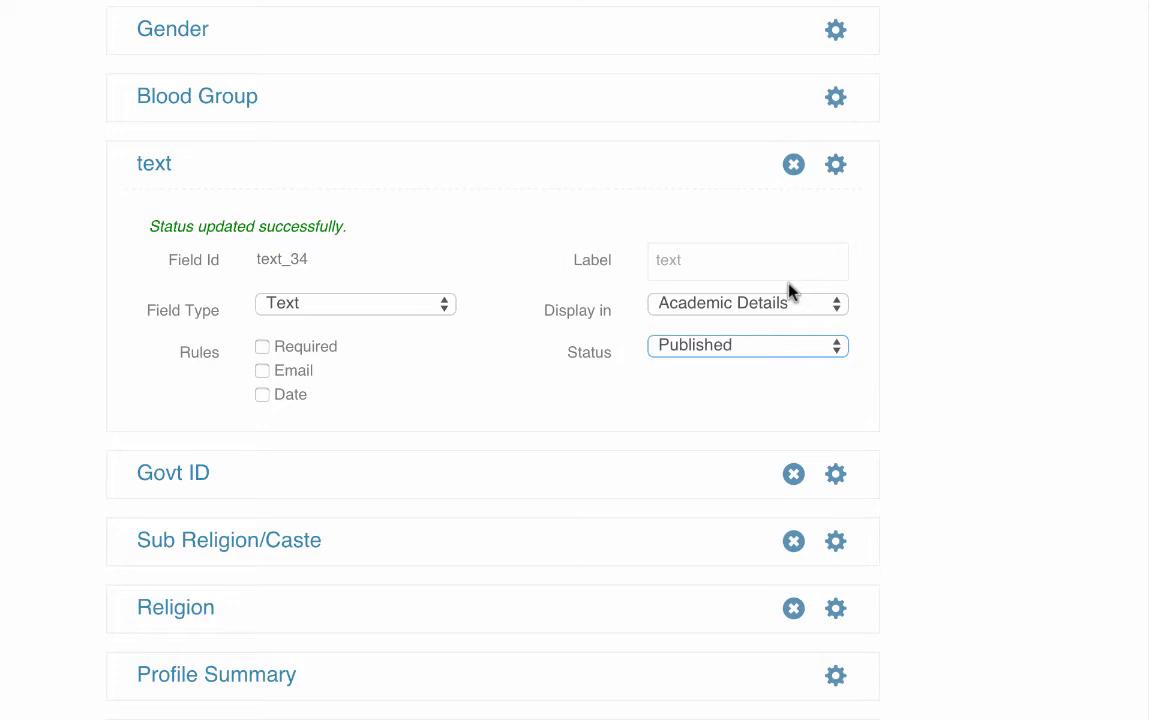
Step: Relabel the text field as my_field and have it displayed in Additional Details
click(766, 253)
key(Home)
text(my_)
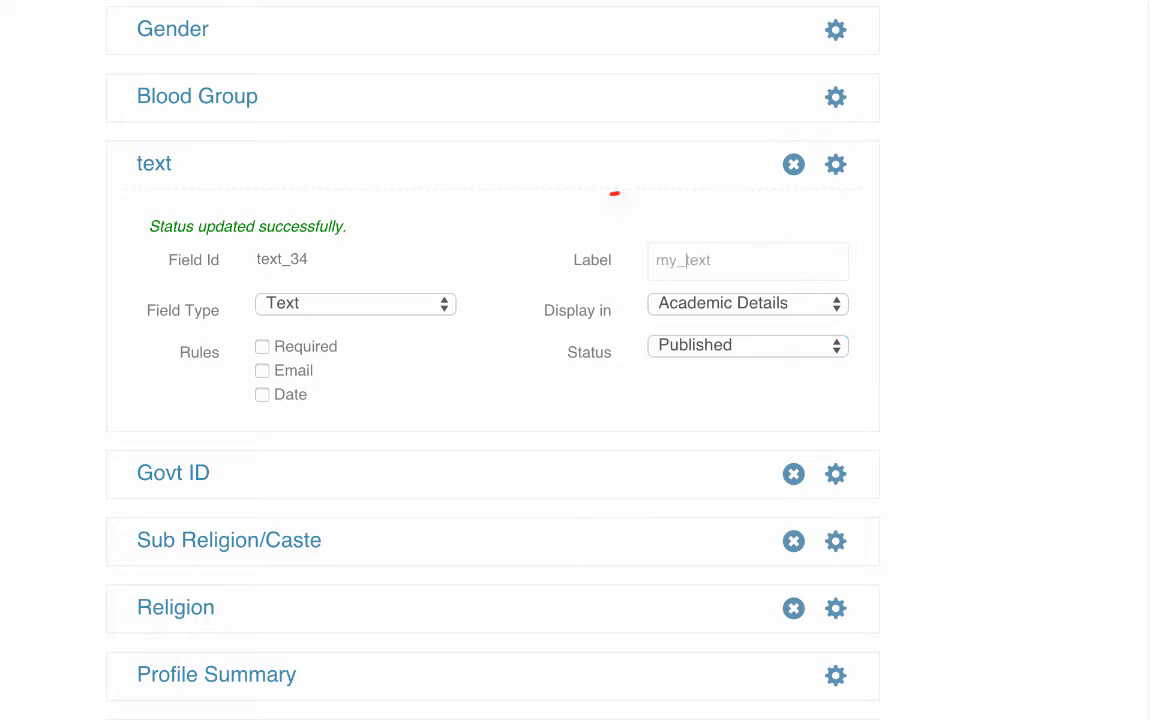
text(field)
key(Delete)
key(Delete)
key(Delete)
key(Delete)
click(721, 313)
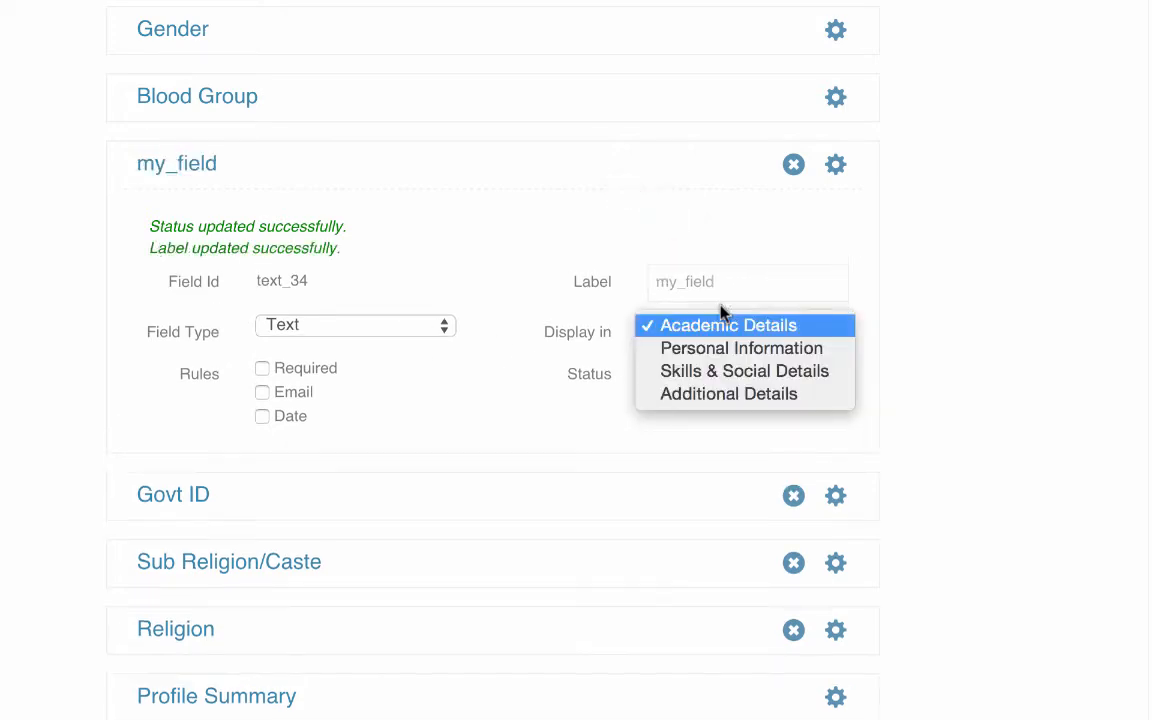
click(735, 396)
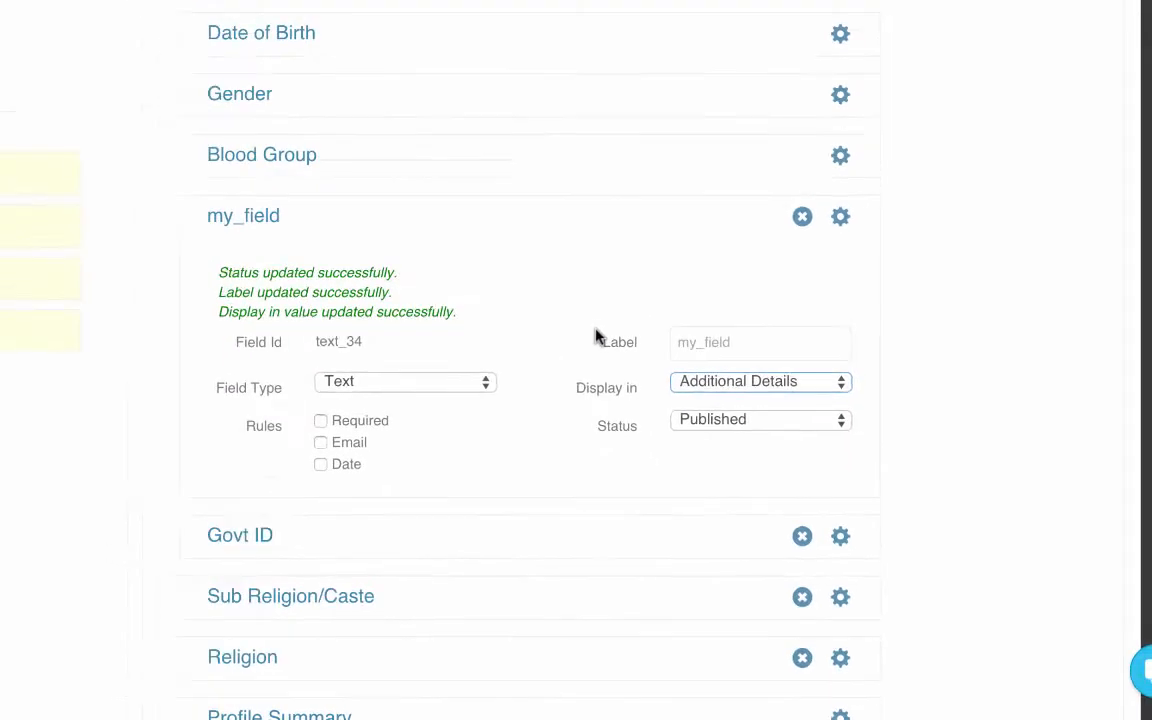
Step: Open the Add Student form and examine the my_field entry in its Additional Details section
scroll(595, 336, up, 7)
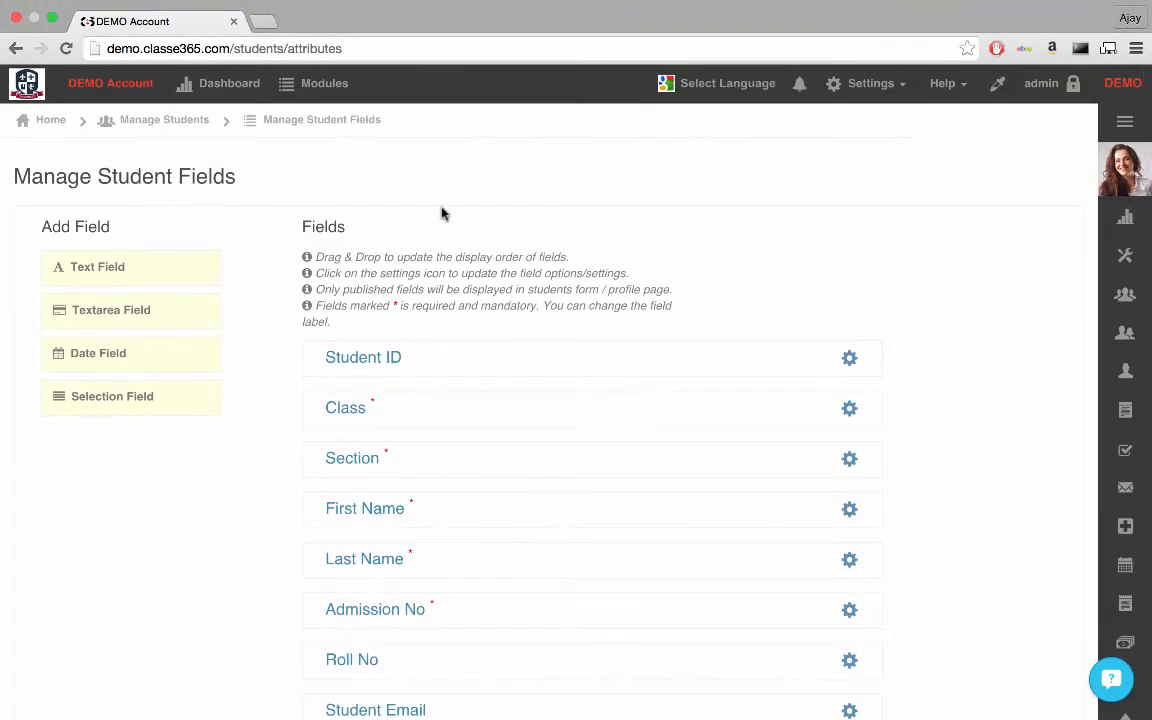
click(335, 88)
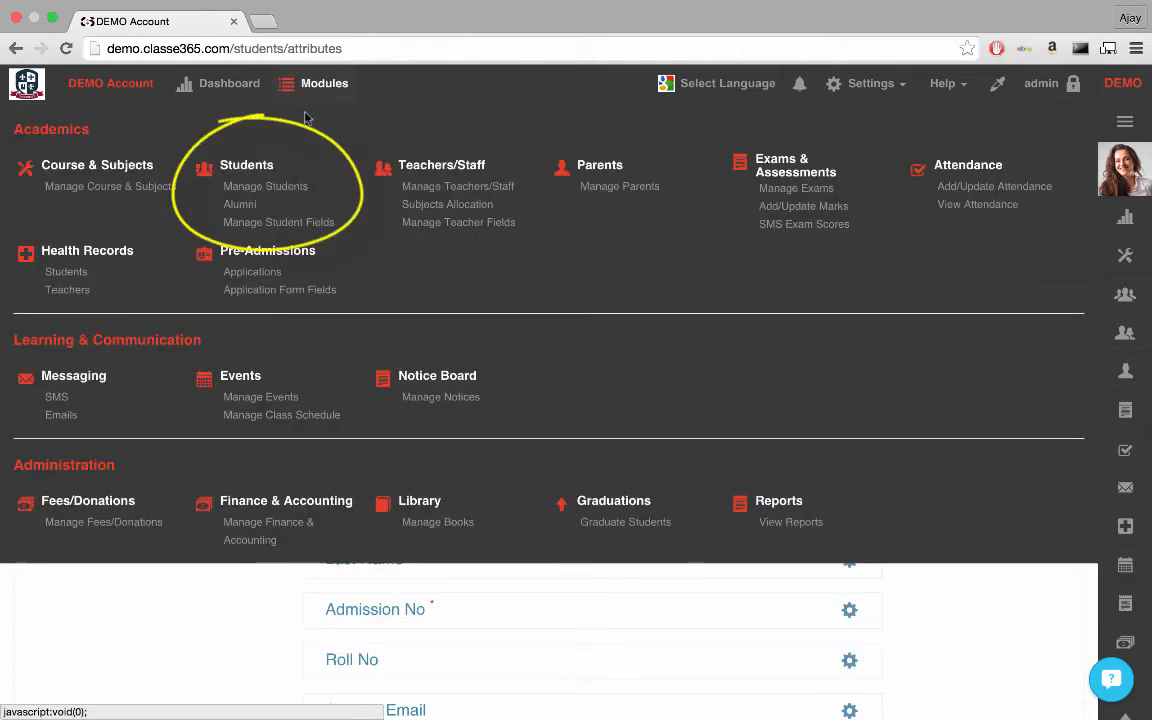
click(278, 186)
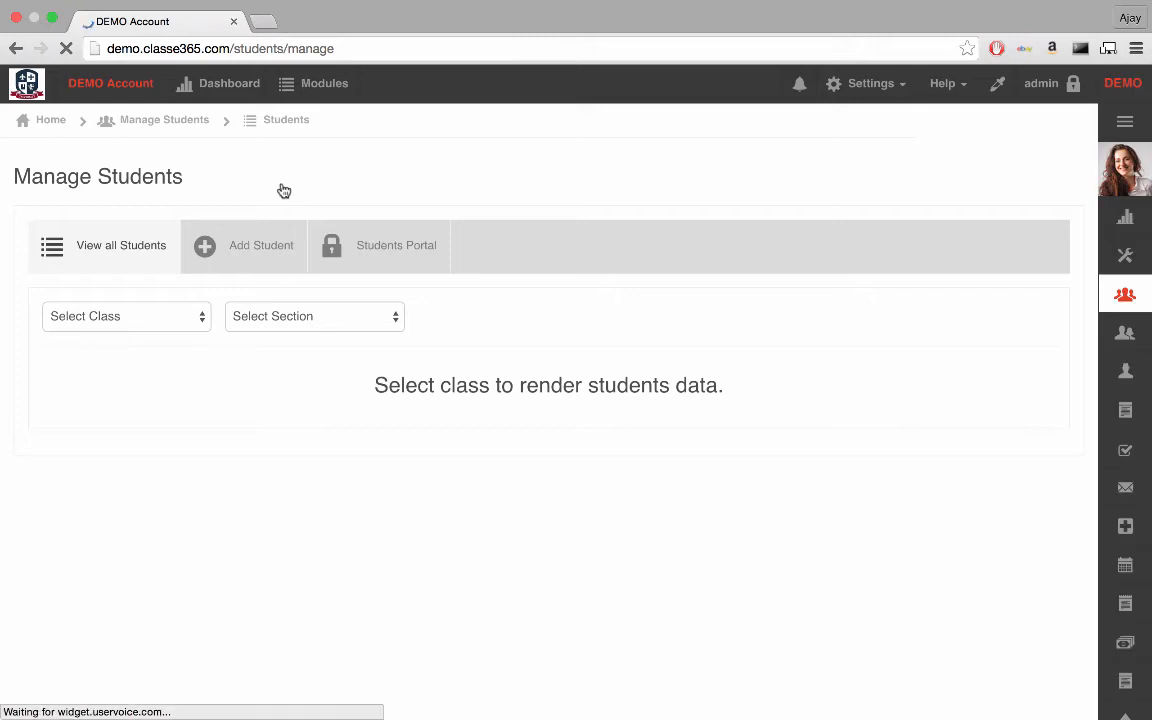
click(250, 248)
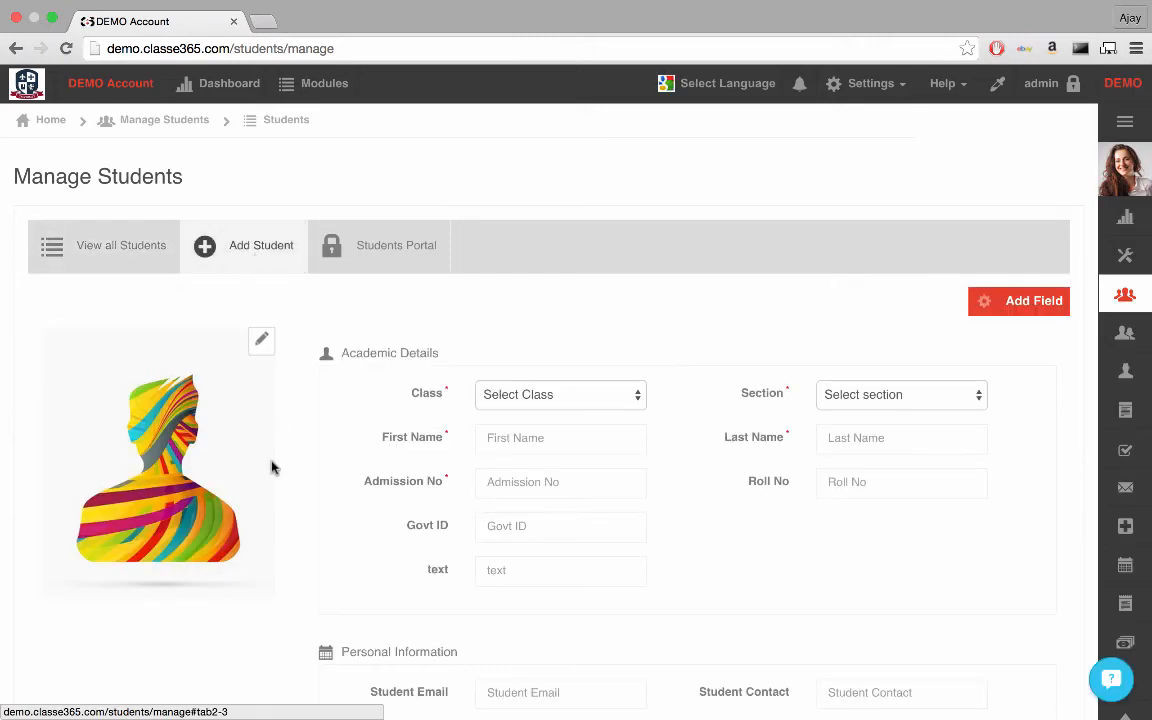
scroll(271, 467, down, 10)
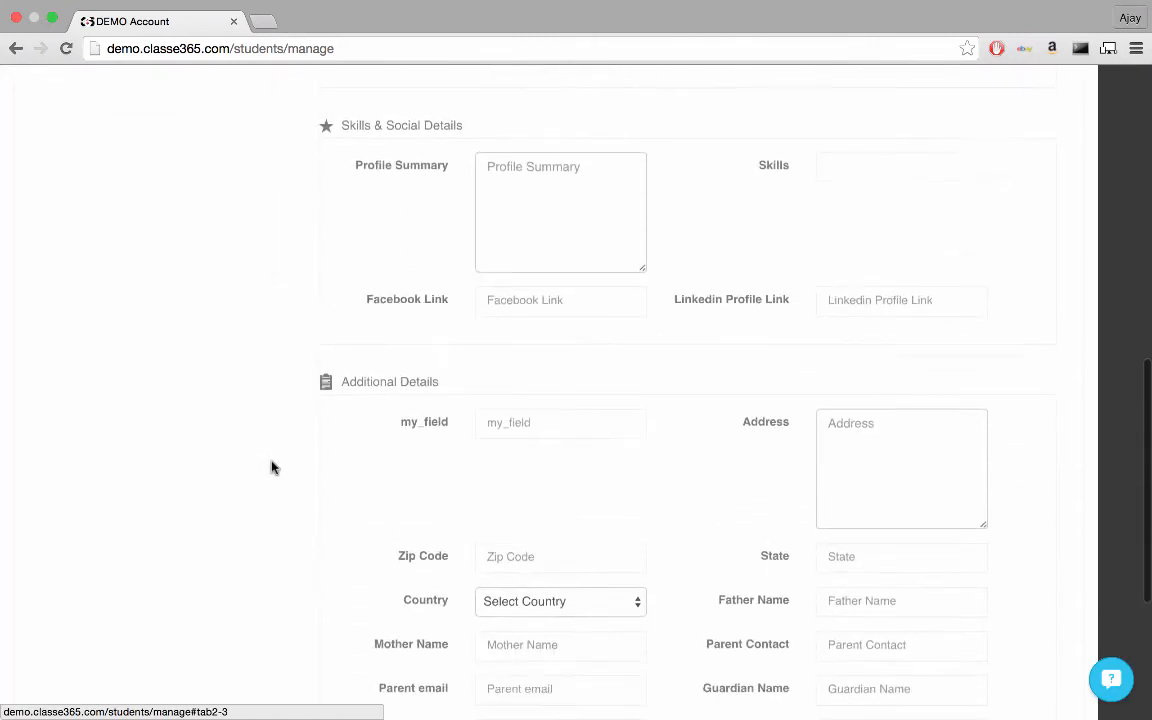
scroll(271, 467, down, 3)
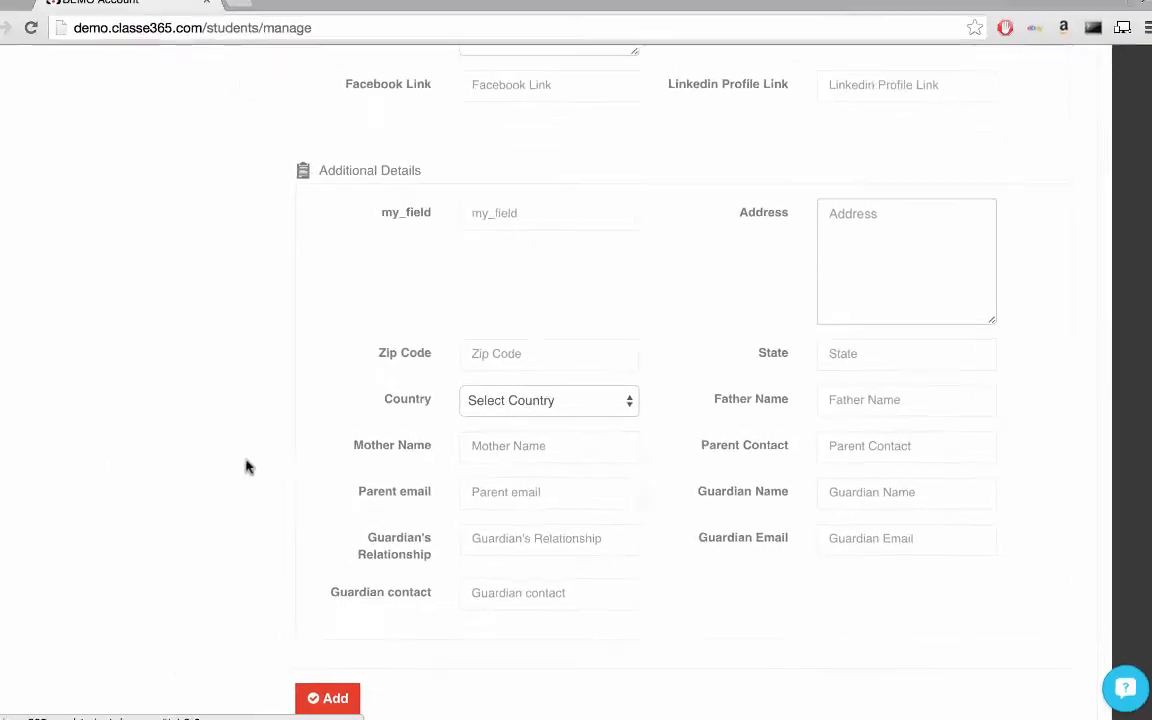
Step: On the Manage Student Fields page, relabel my_field as comment and set its field type to Textarea
scroll(248, 467, up, 10)
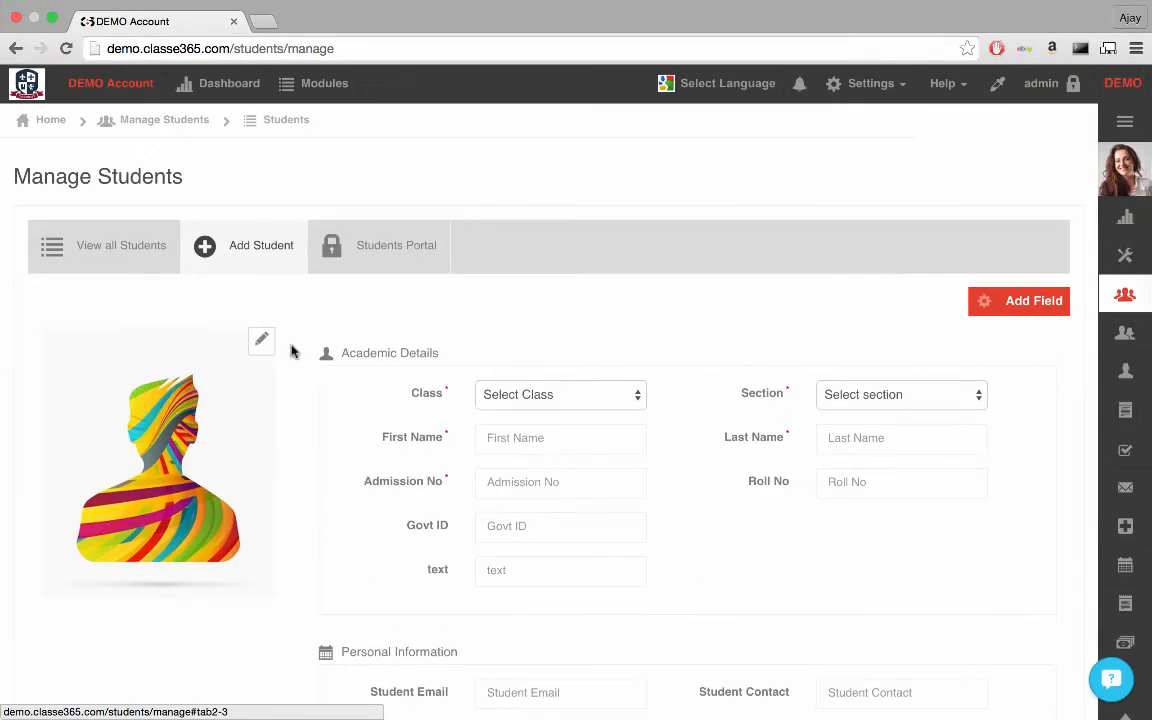
click(324, 83)
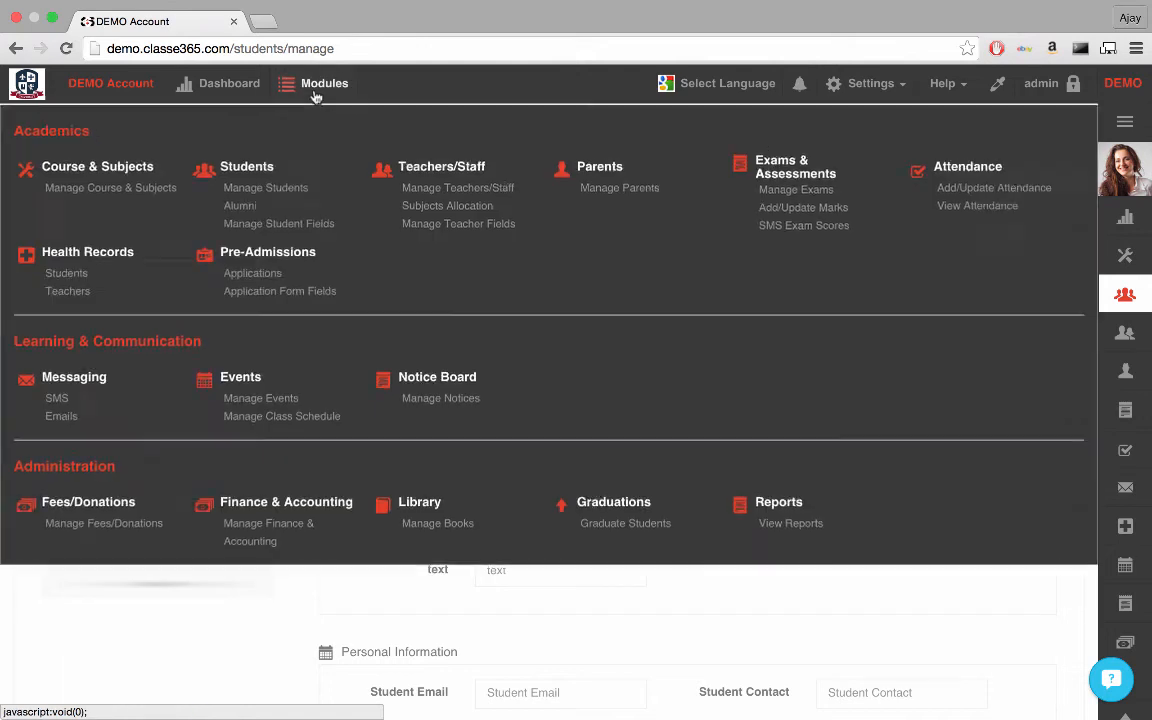
click(255, 223)
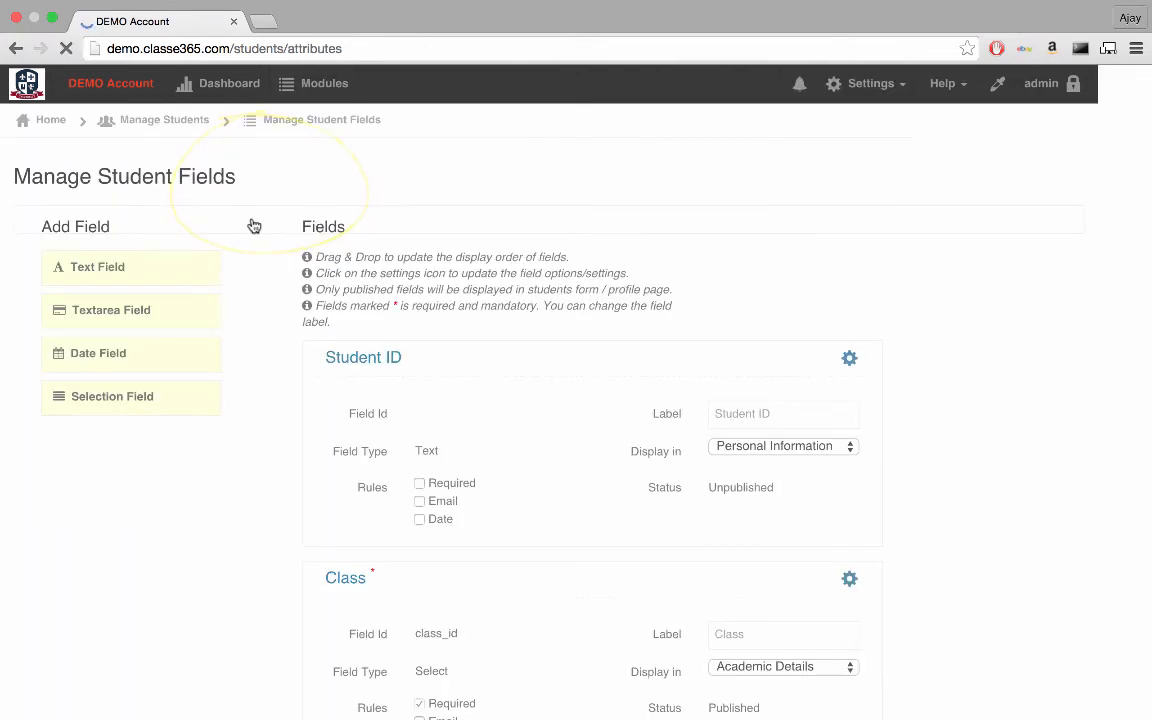
scroll(249, 446, down, 10)
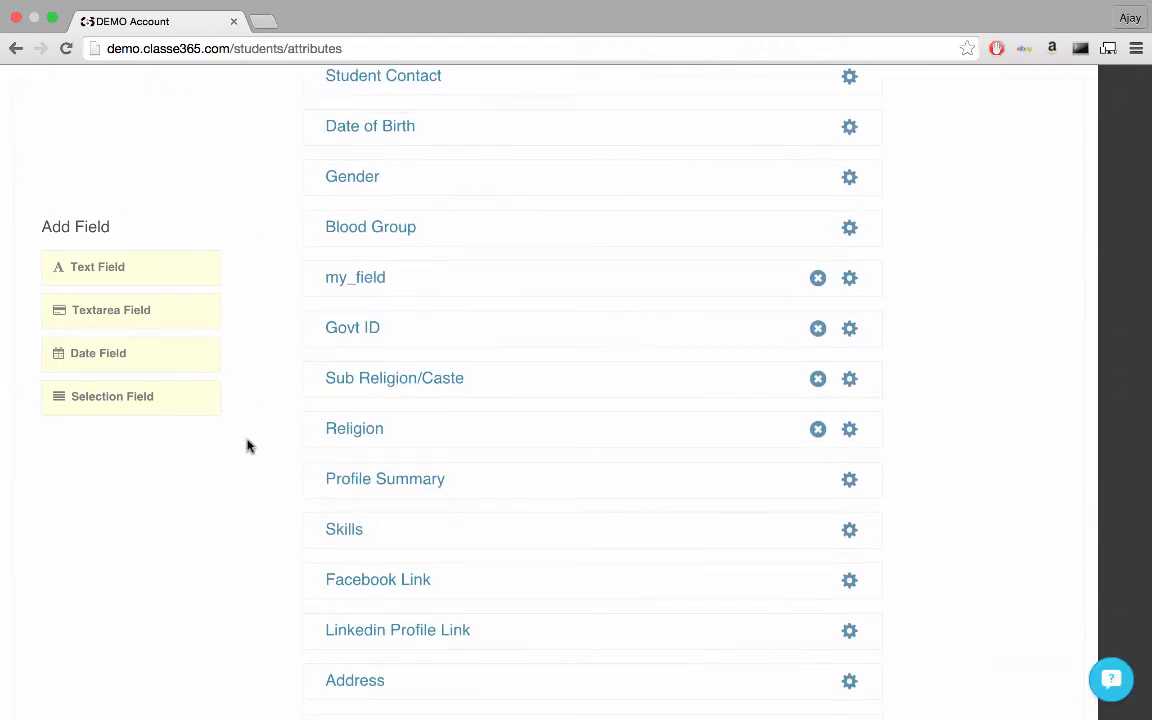
click(848, 280)
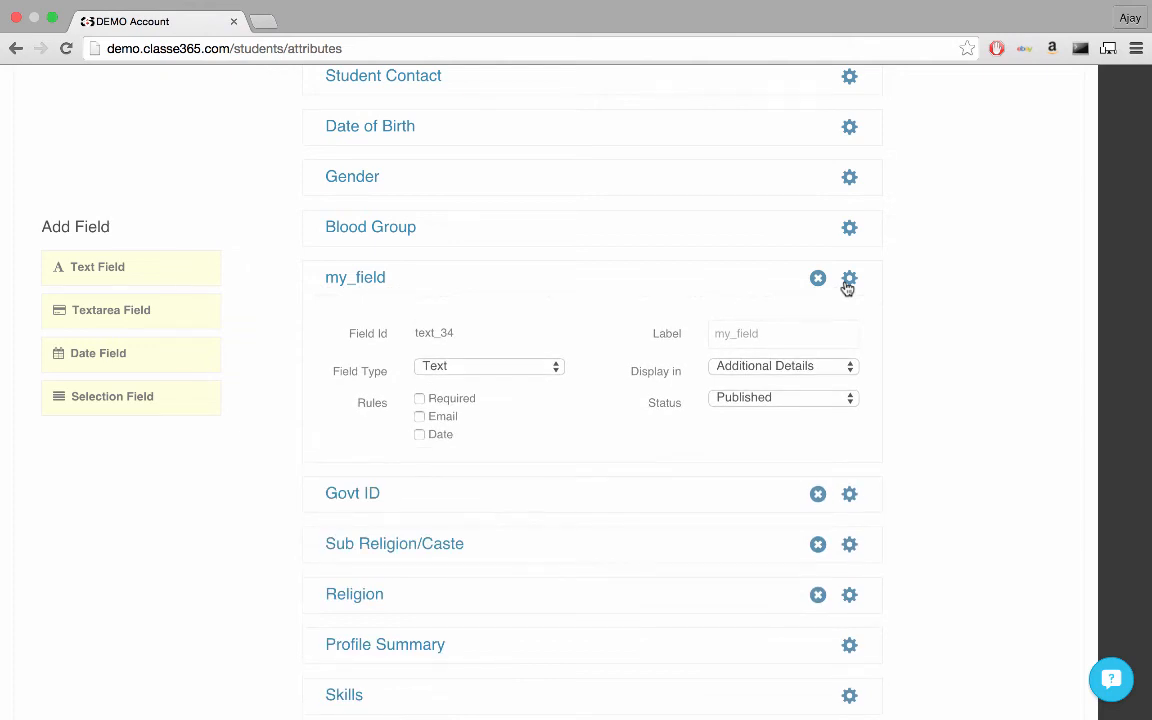
double_click(791, 329)
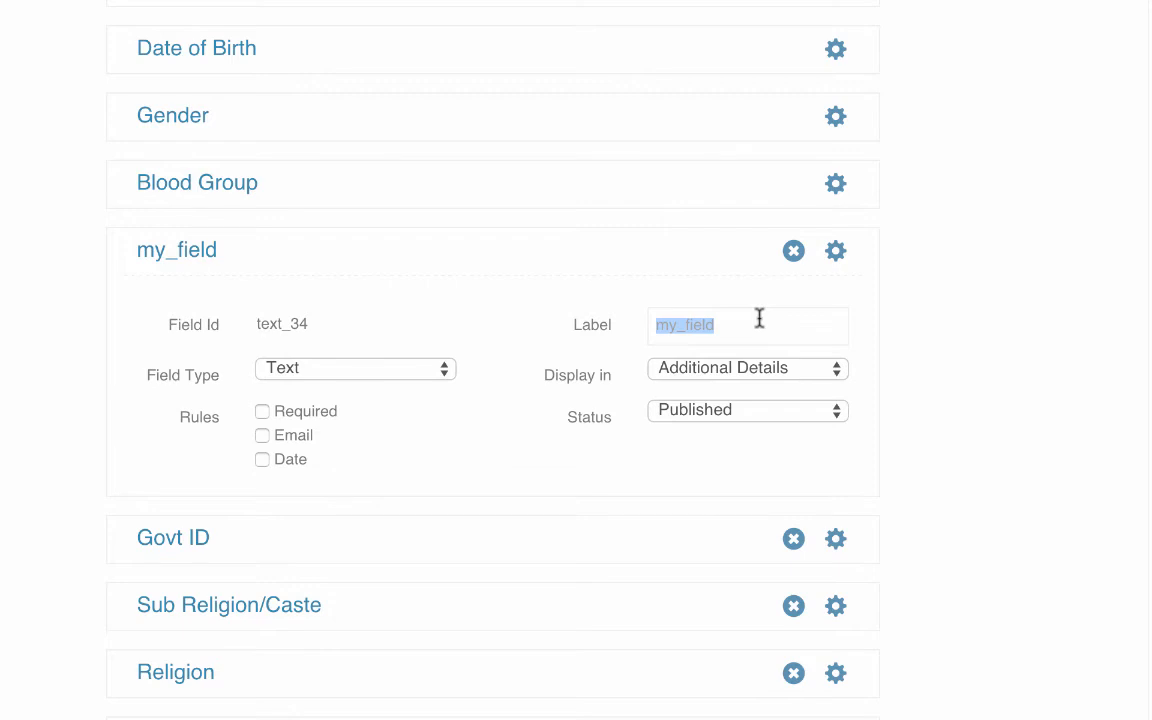
text(comment)
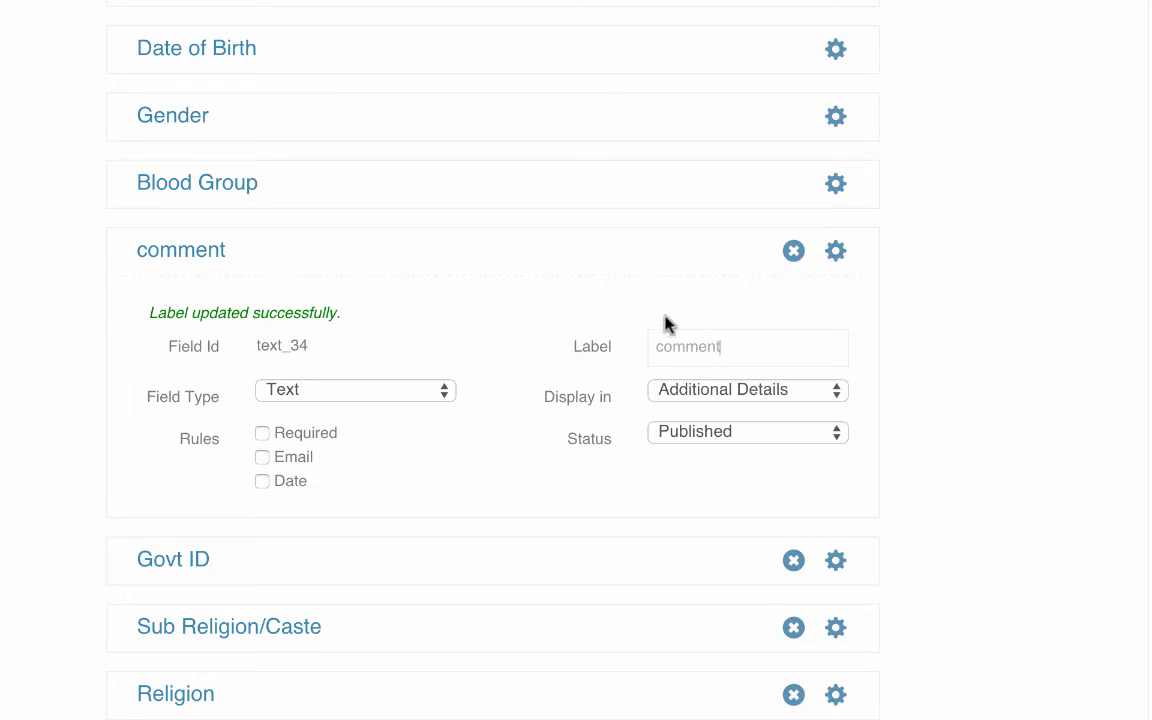
click(445, 395)
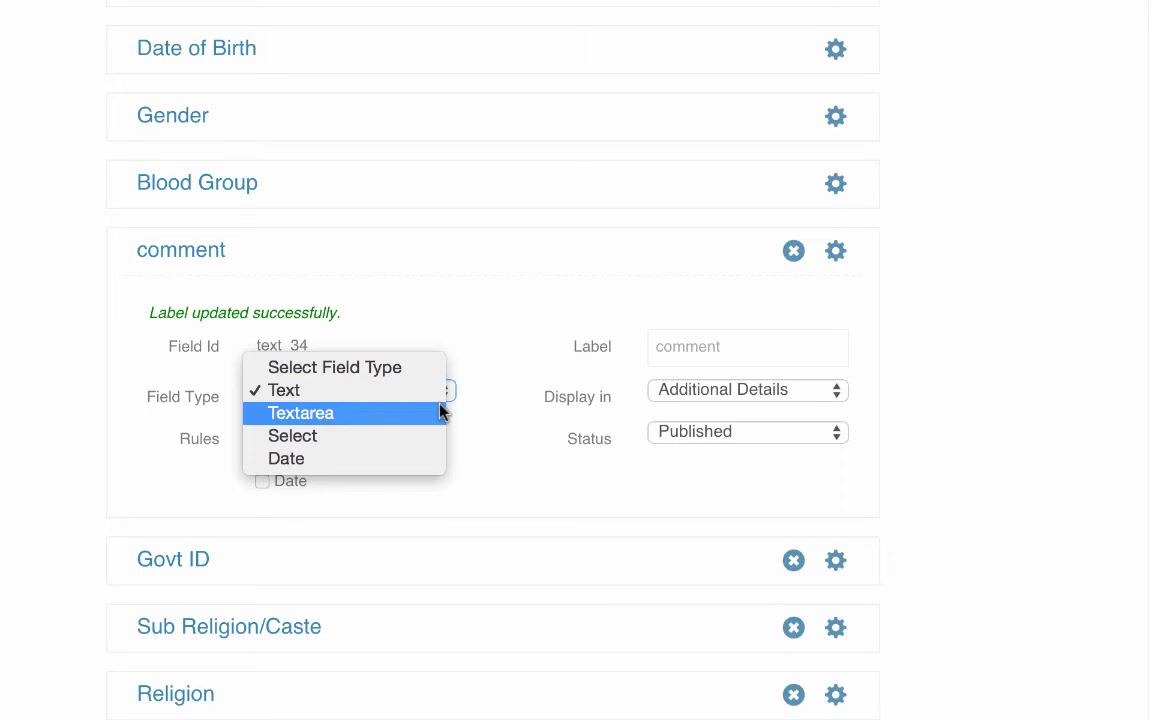
click(422, 414)
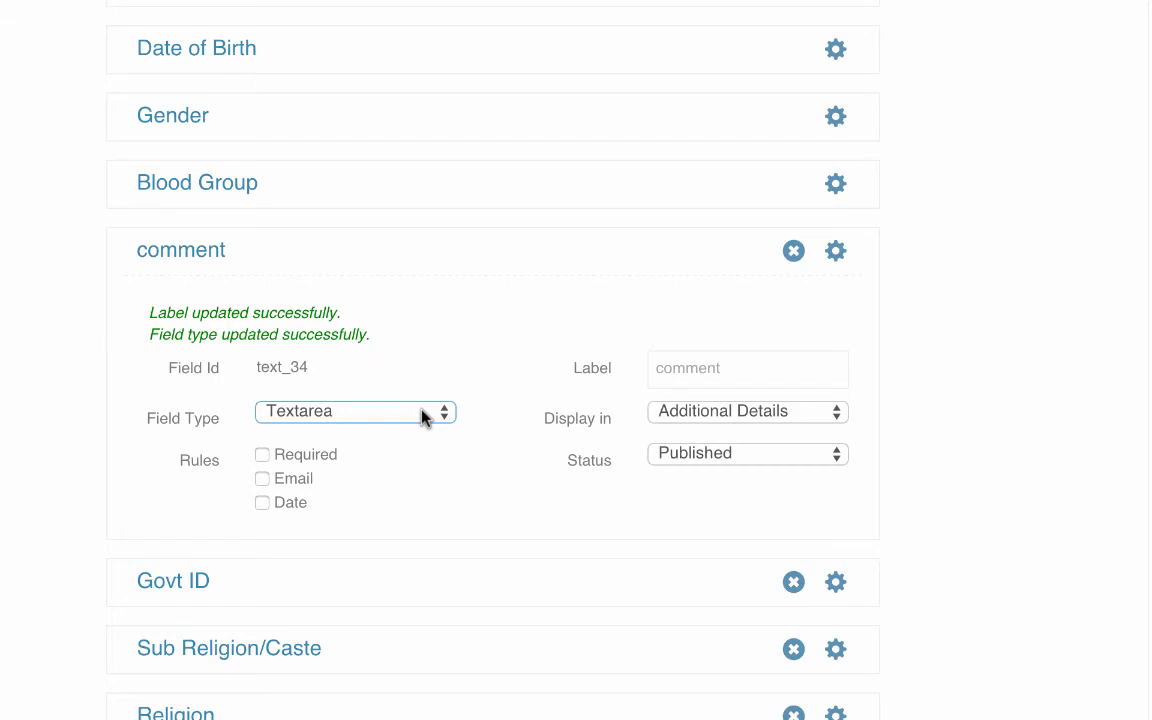
Step: Open the Add Student form again and examine the comment field in the Additional Details section
scroll(538, 403, up, 3)
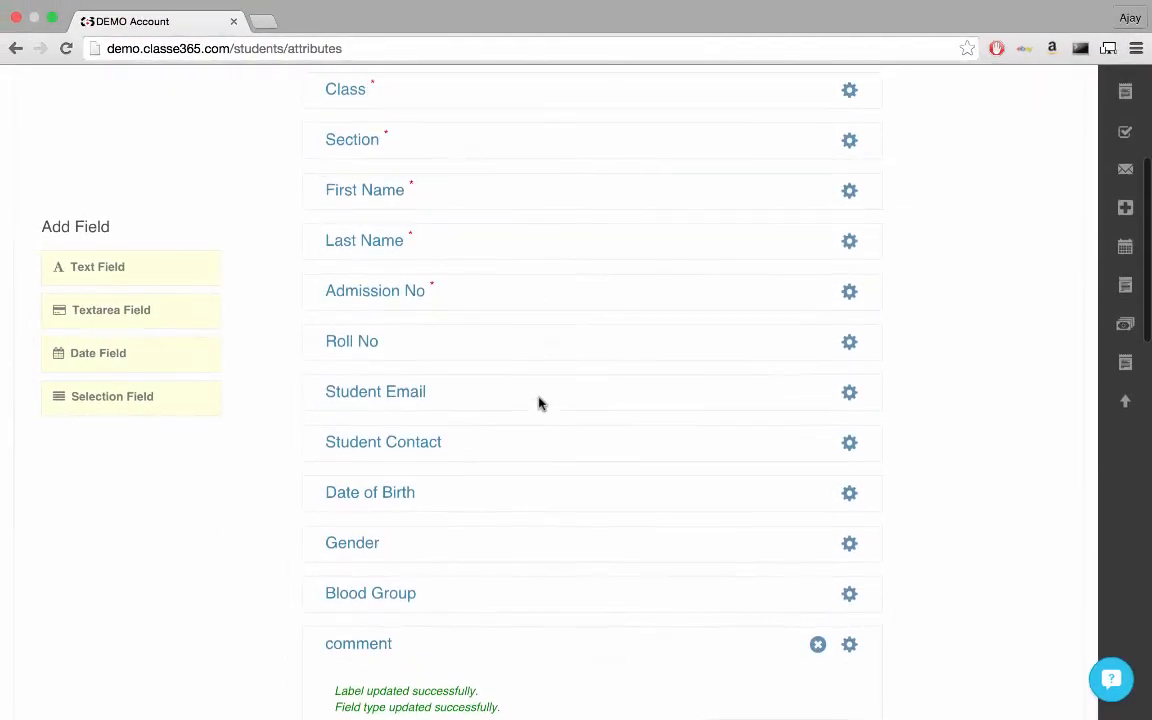
scroll(538, 403, up, 5)
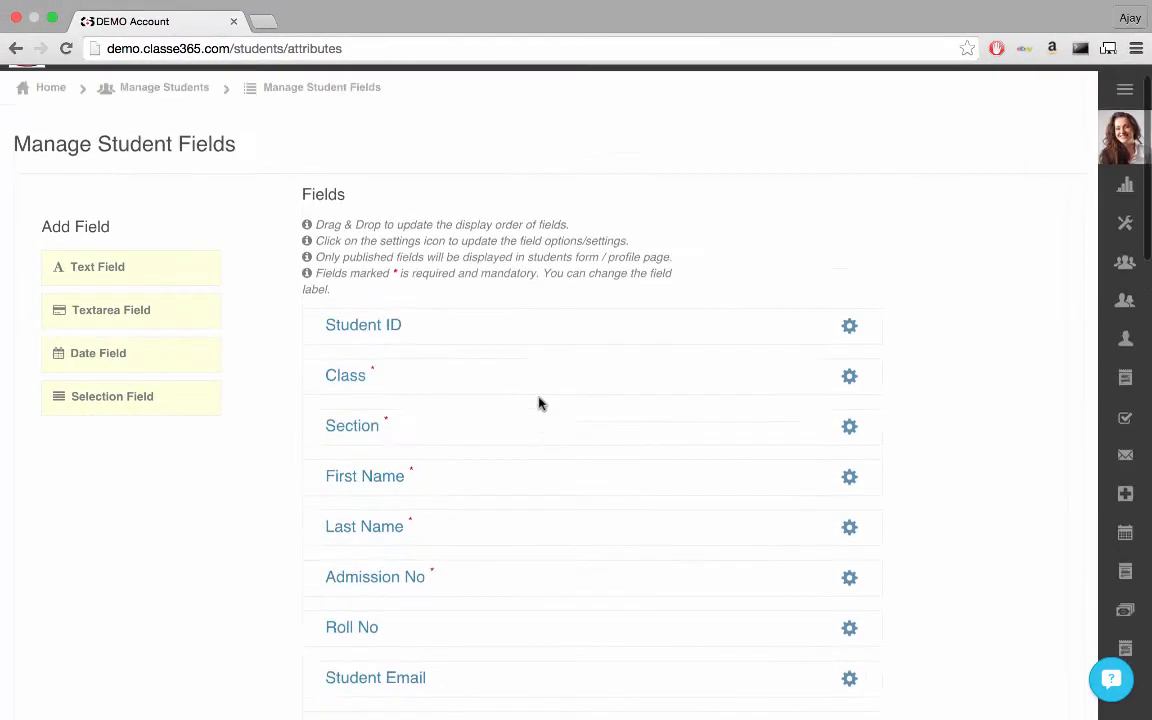
click(324, 84)
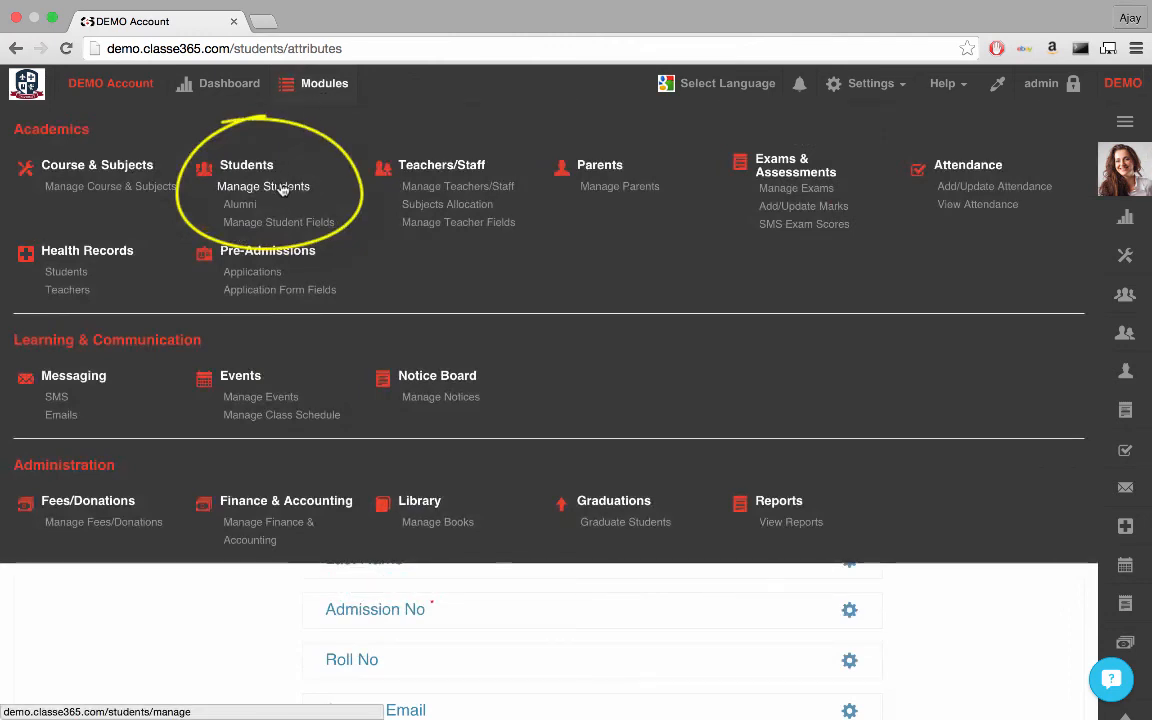
click(284, 188)
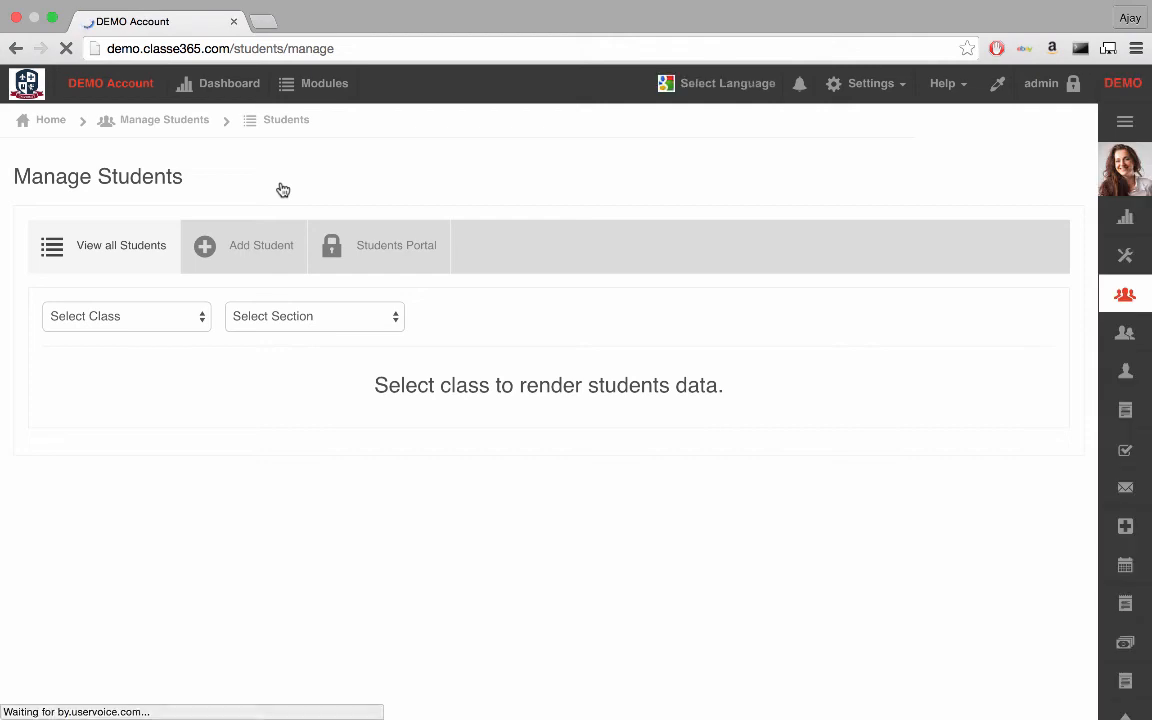
click(275, 231)
scroll(303, 432, down, 5)
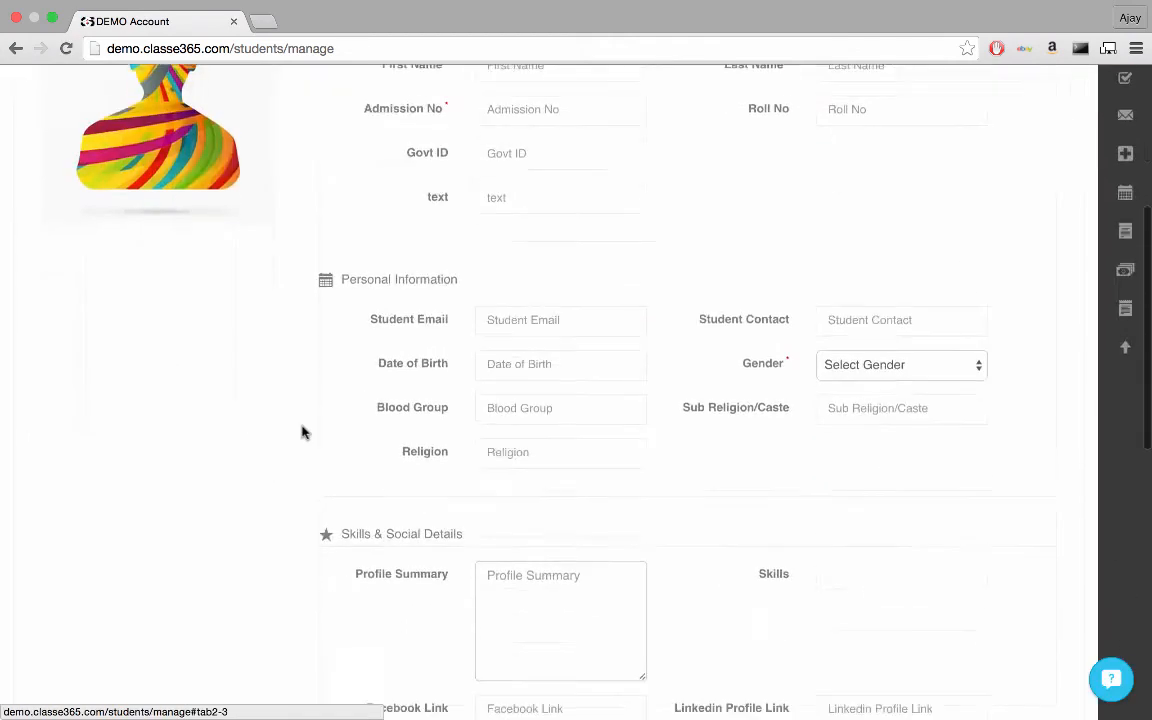
scroll(303, 432, down, 10)
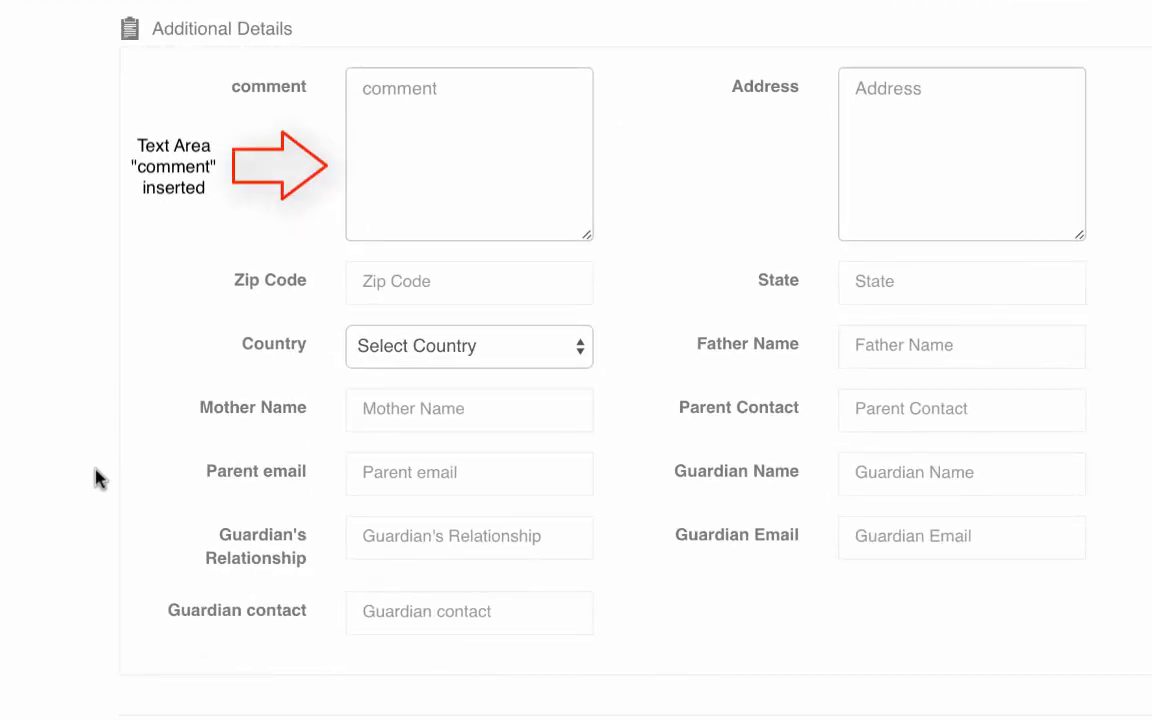
Step: Return to the Manage Student Fields page and toggle the Required rule of the comment field
scroll(97, 478, up, 5)
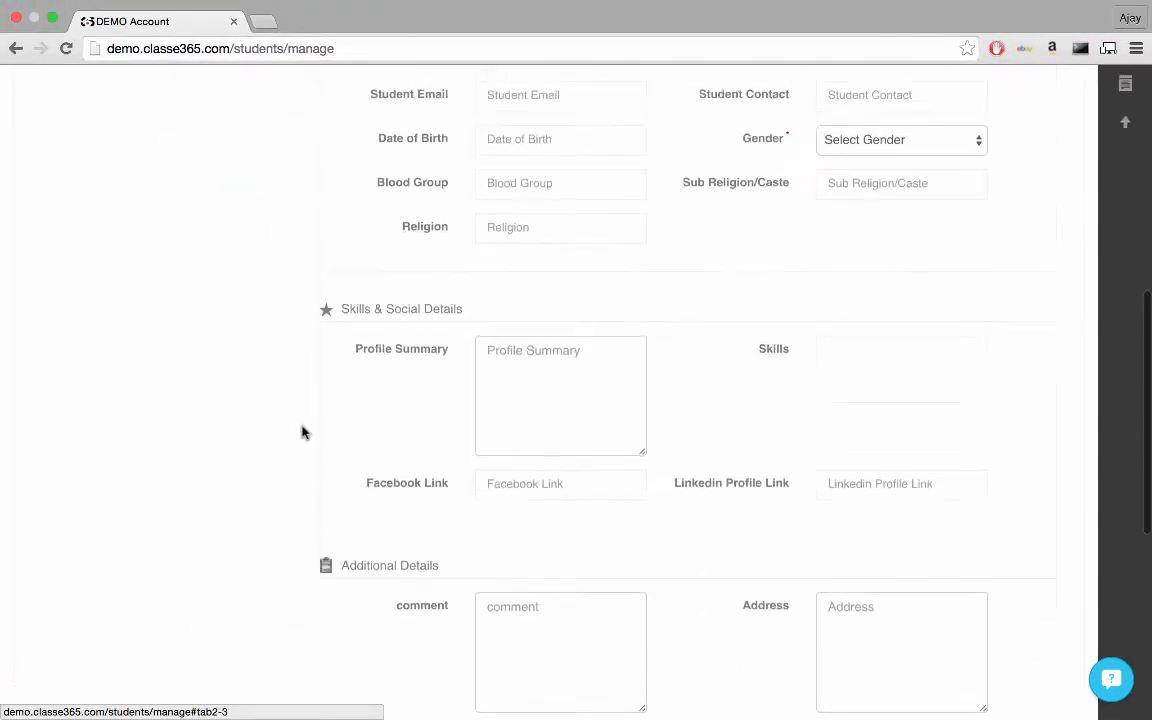
scroll(304, 432, up, 10)
click(320, 83)
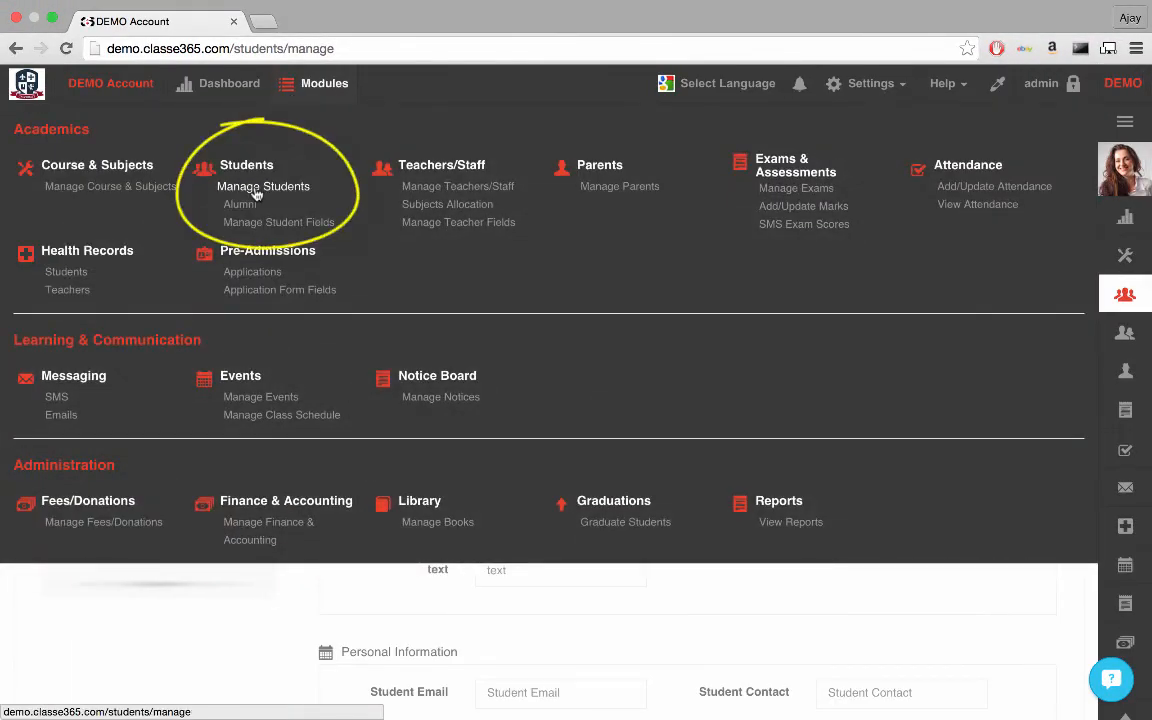
click(257, 222)
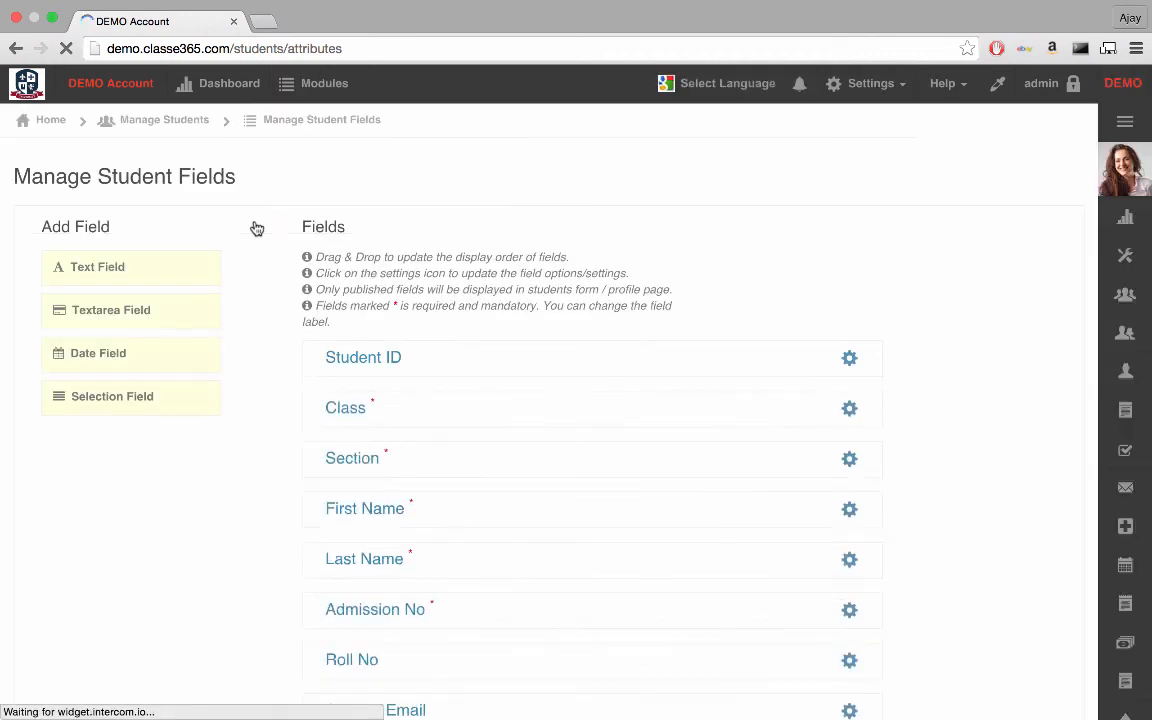
scroll(257, 229, down, 10)
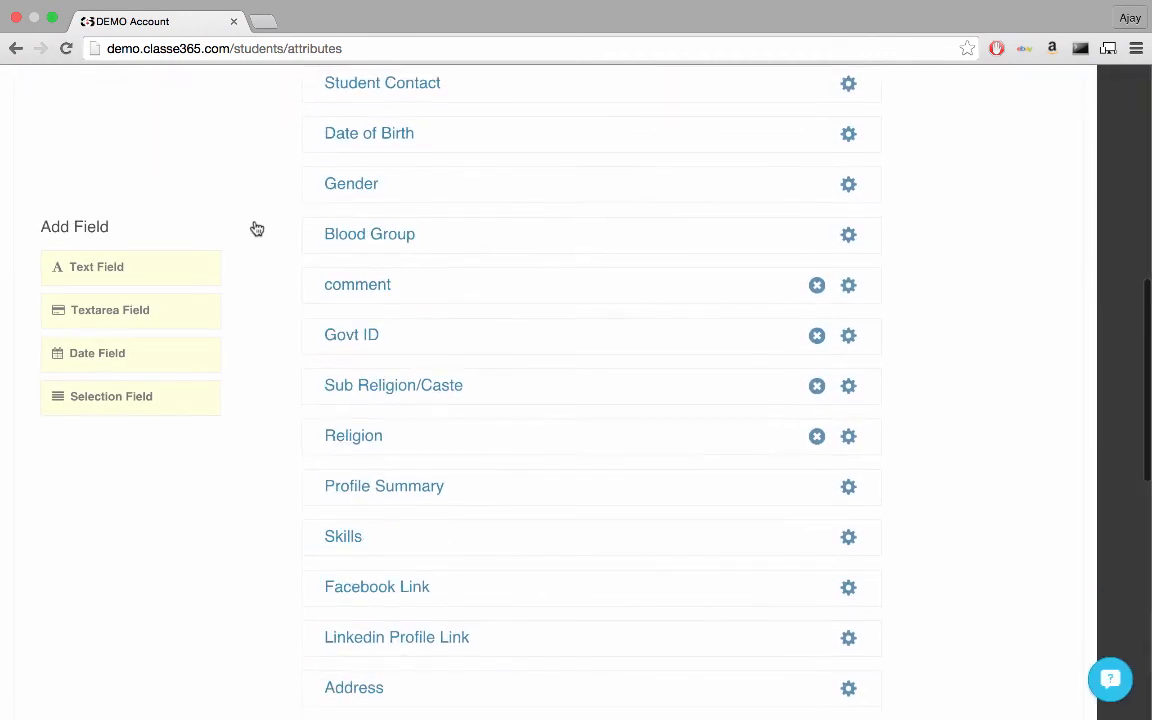
click(848, 285)
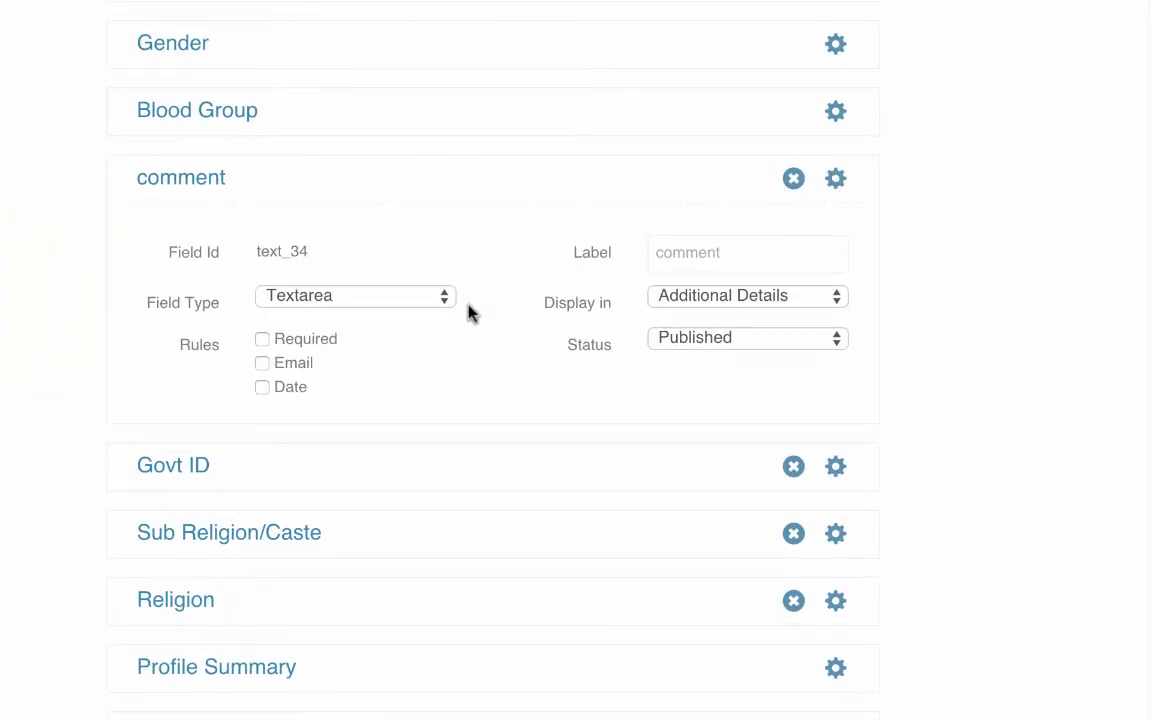
click(263, 340)
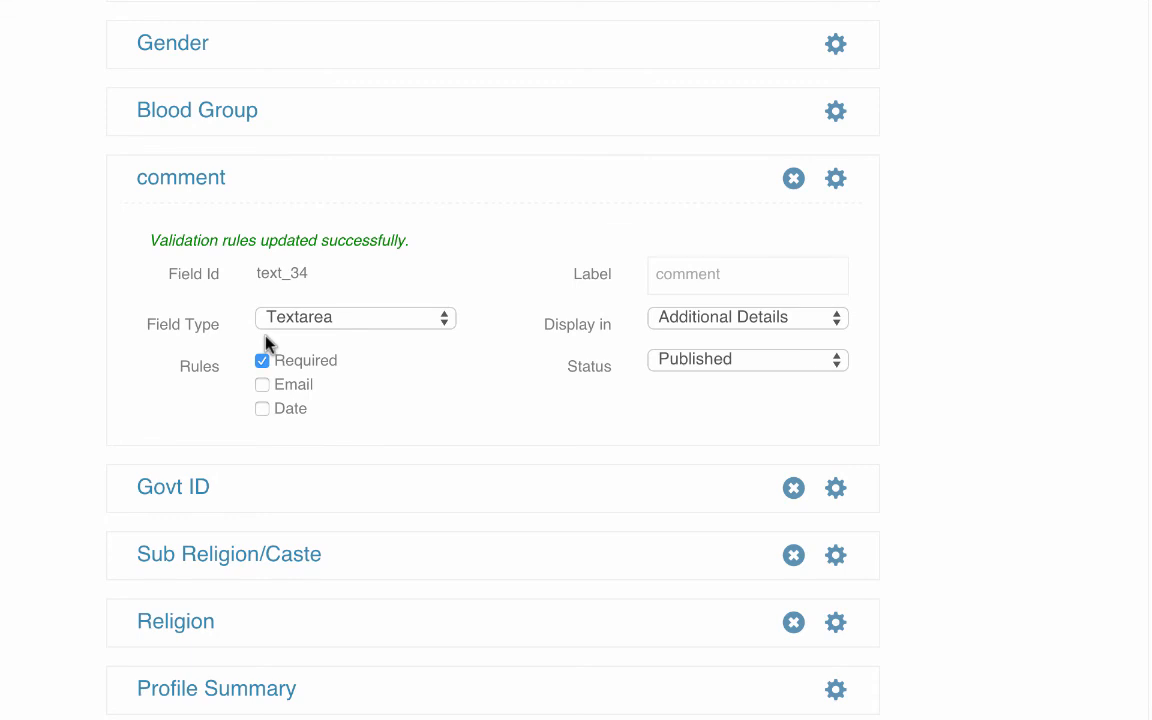
click(261, 360)
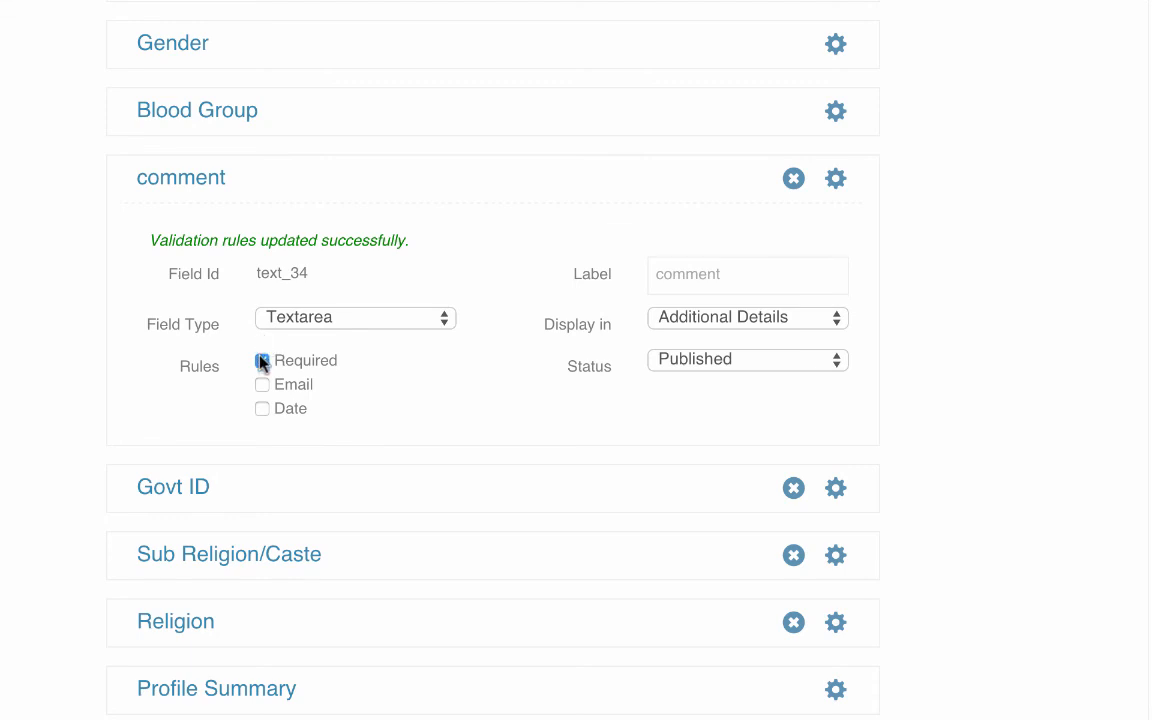